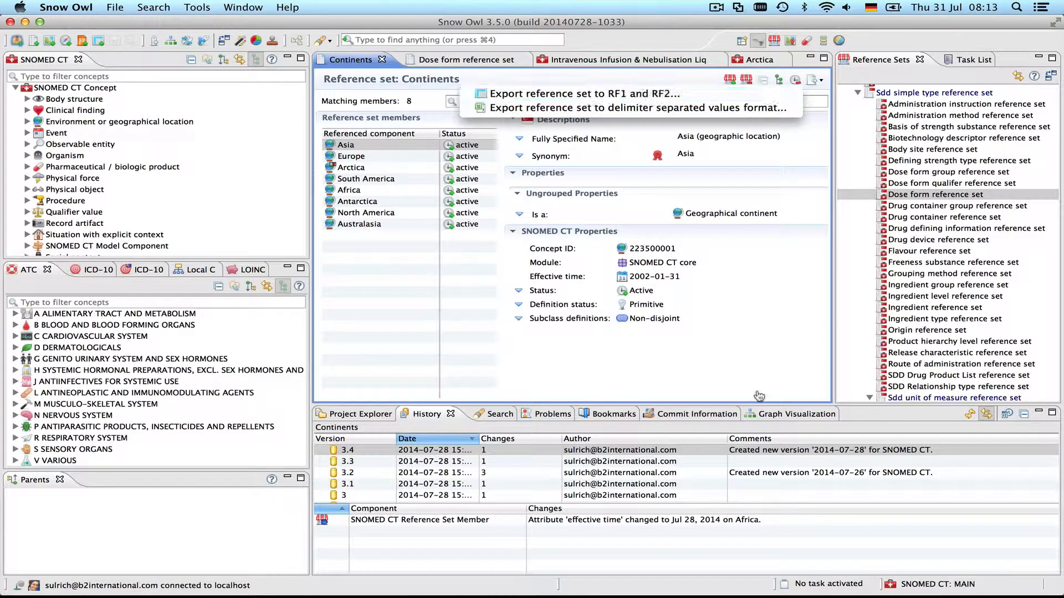
click(762, 367)
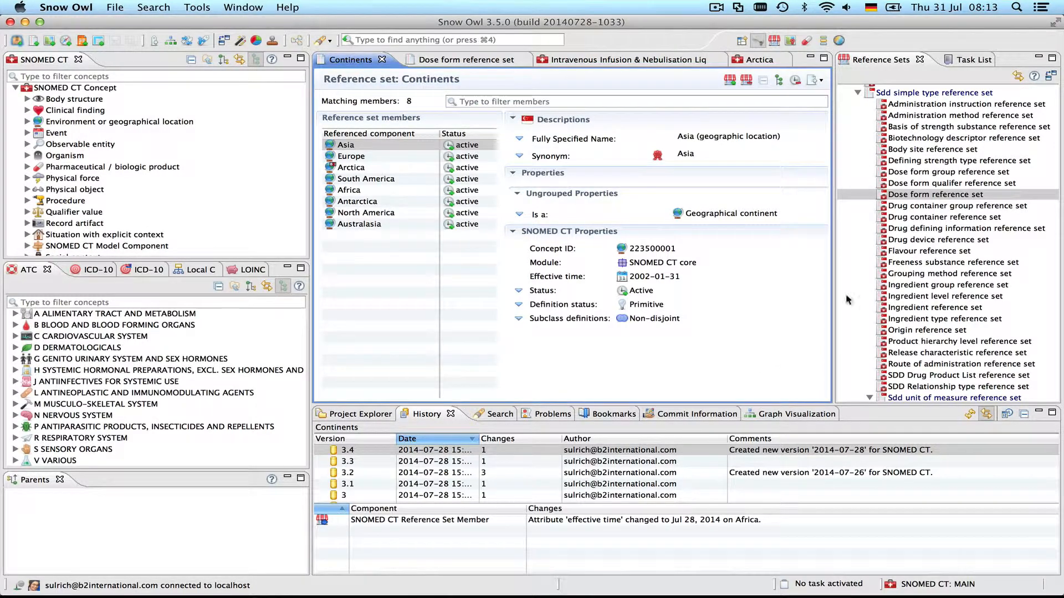
click(1000, 196)
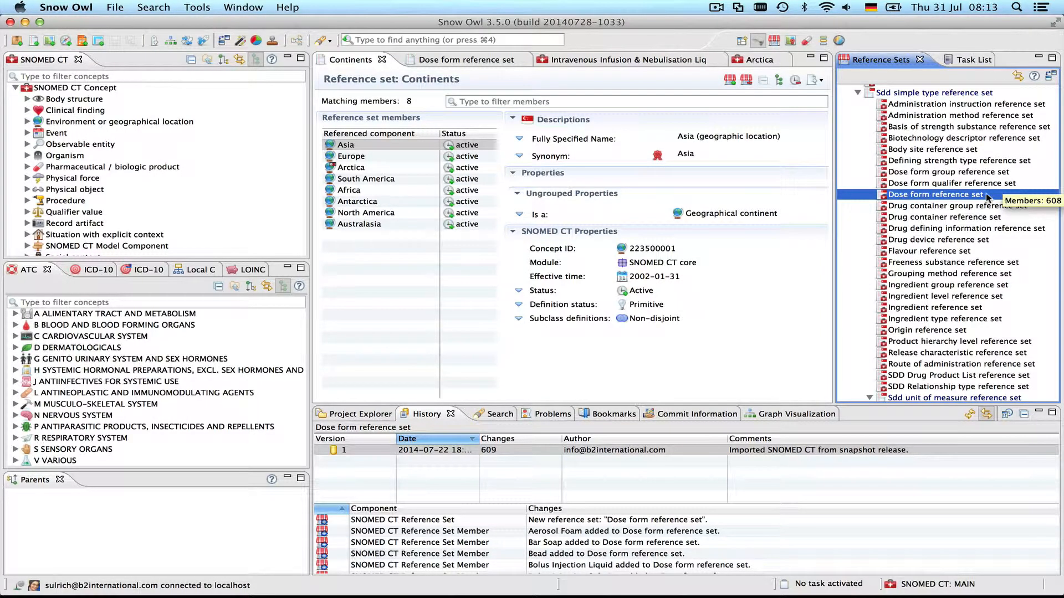
right_click(989, 197)
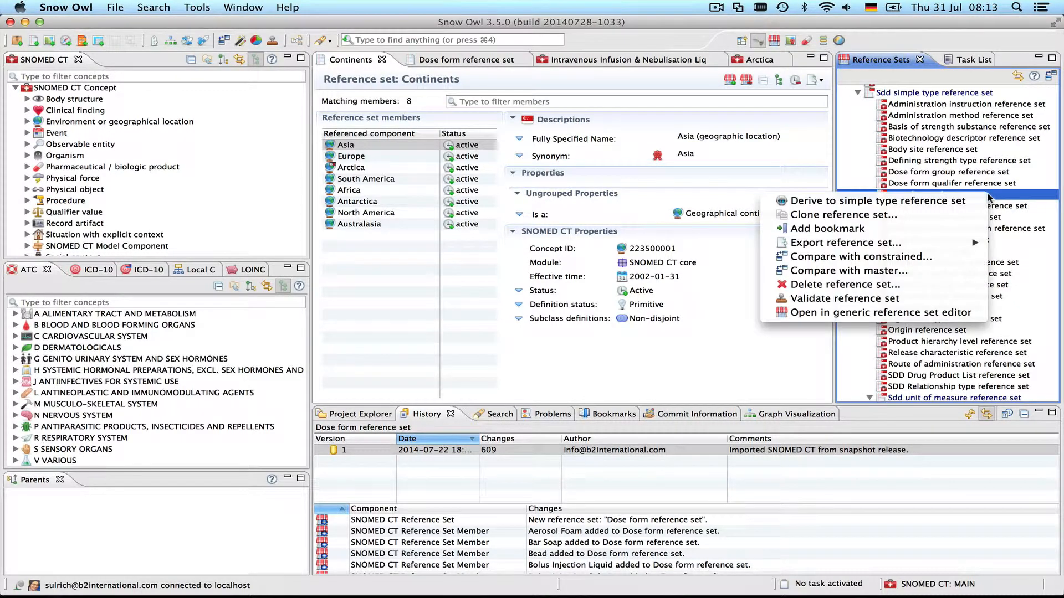
mouse_move(776, 245)
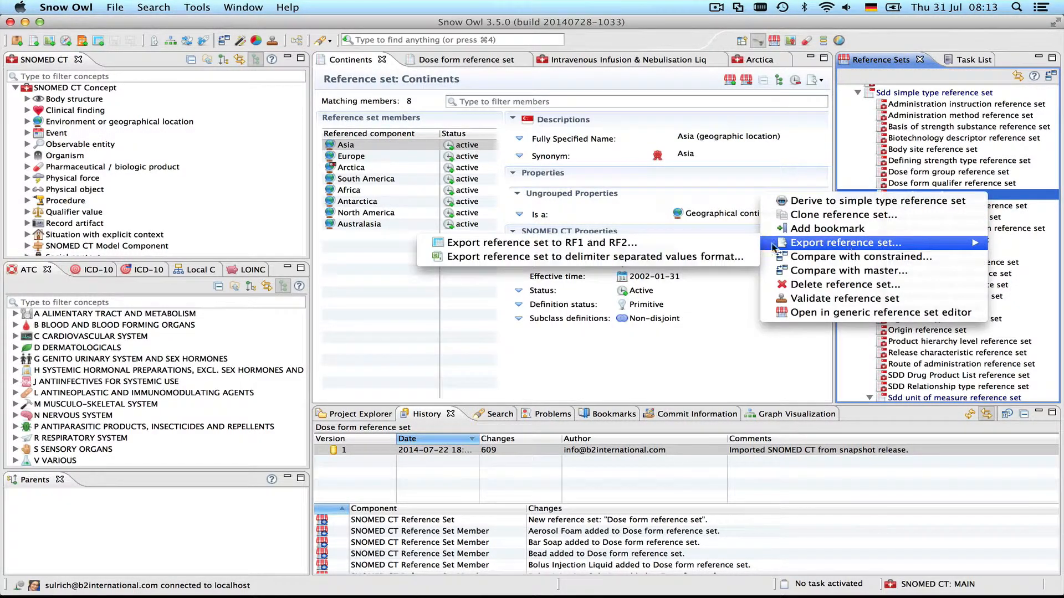
click(709, 257)
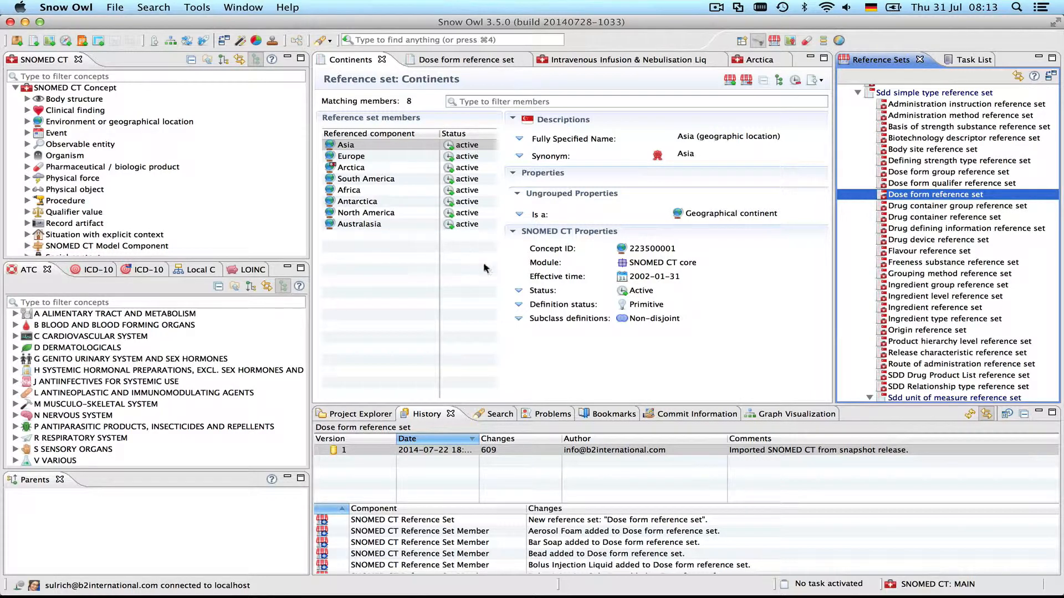
Start a delimiter separated values export of the Continents reference set, saving it as Continents.txt on the Desktop
click(815, 82)
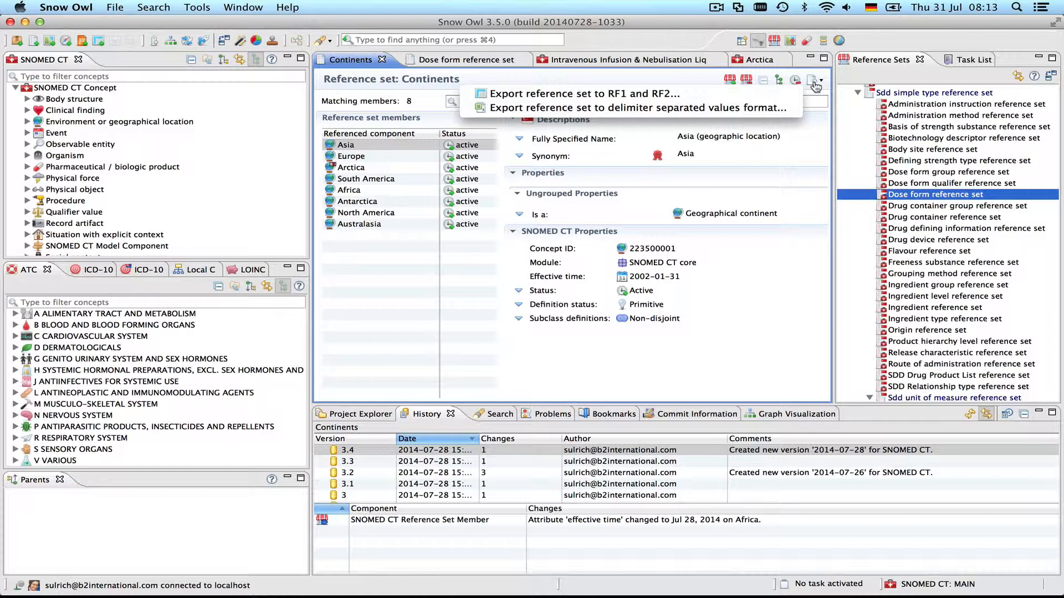
click(771, 110)
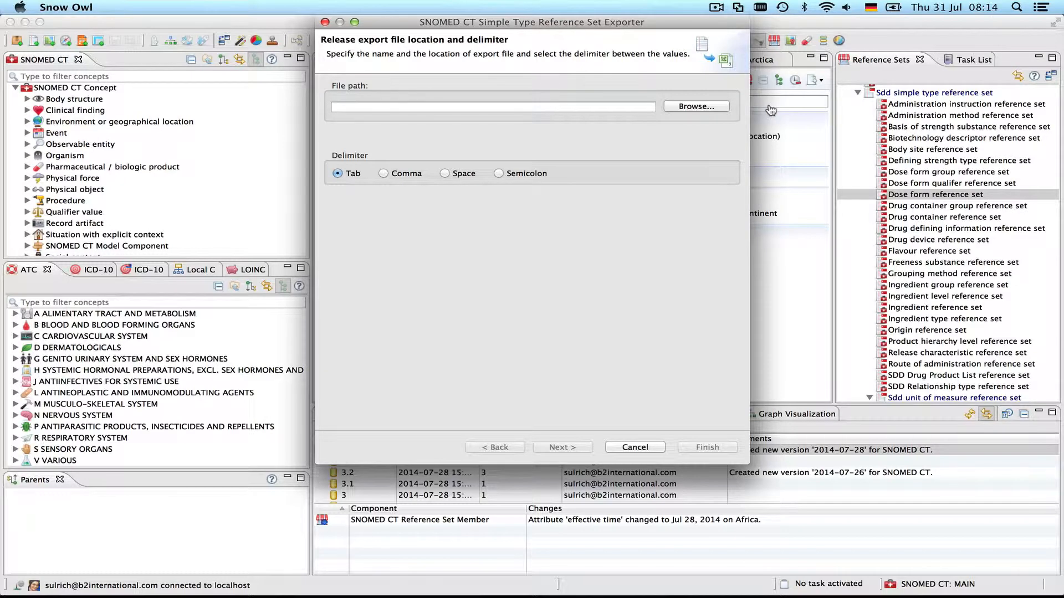
click(710, 106)
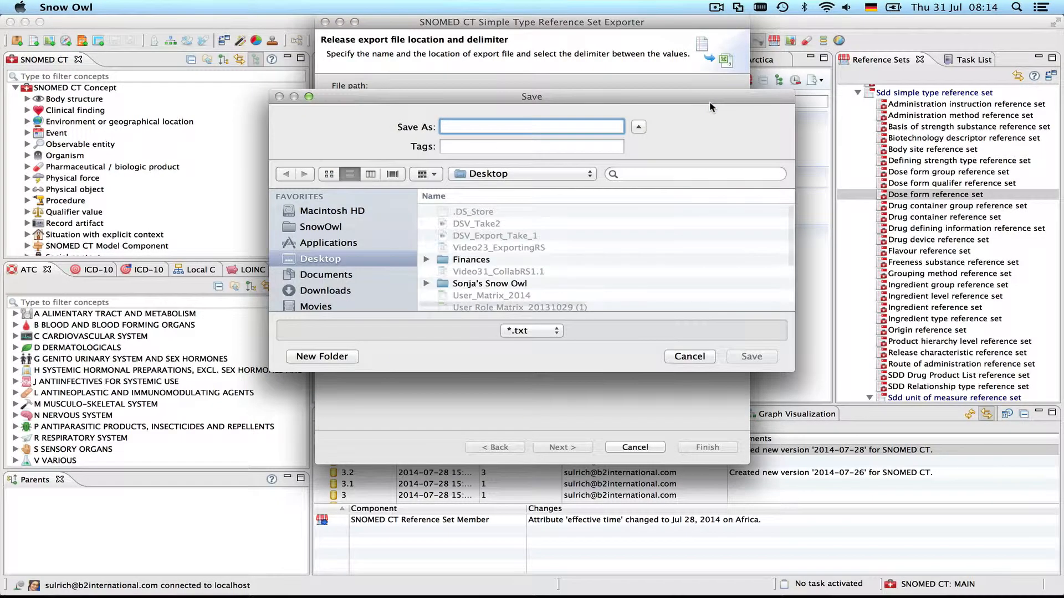
text(Continents)
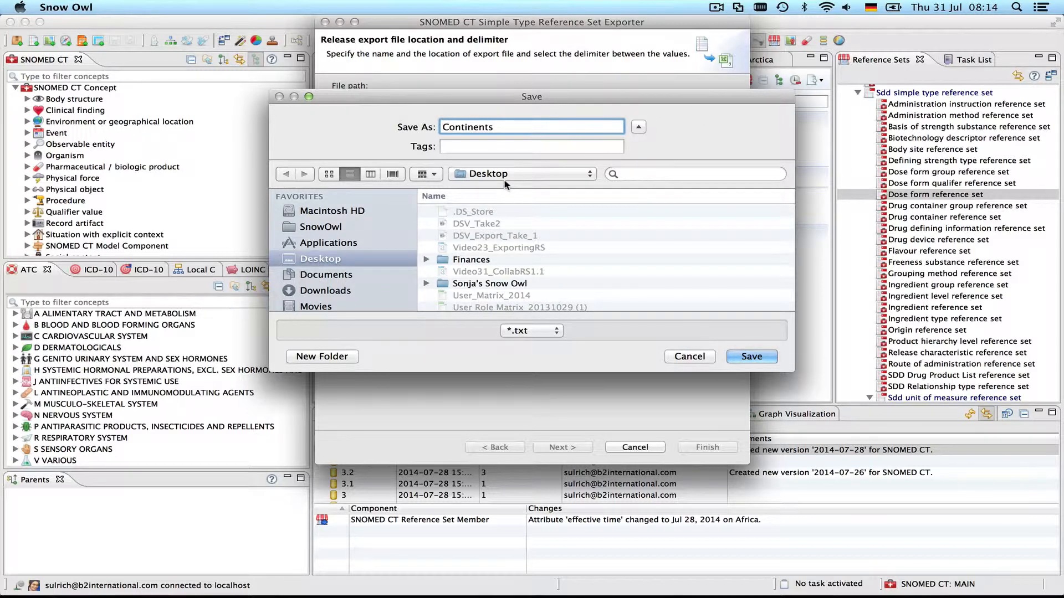
click(745, 357)
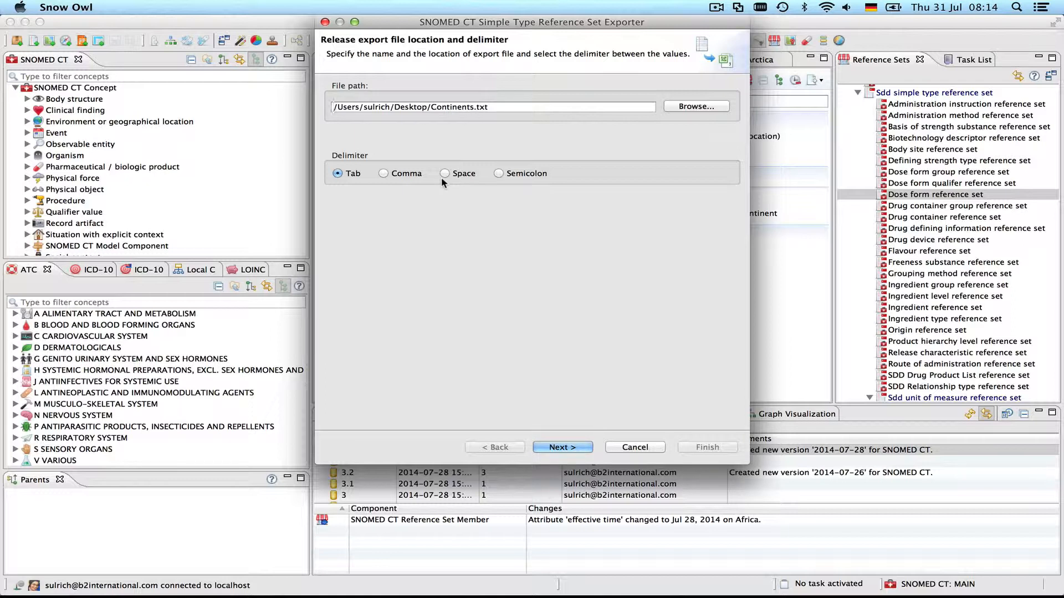
Use Tab as the export delimiter and proceed to the selection of export items
click(383, 174)
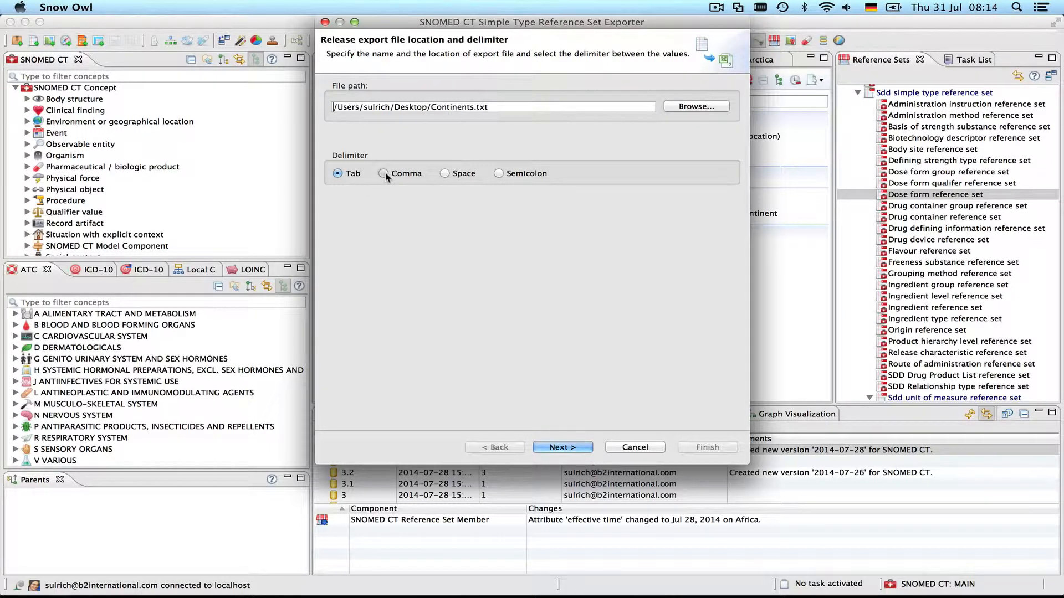
click(445, 174)
click(338, 174)
click(581, 451)
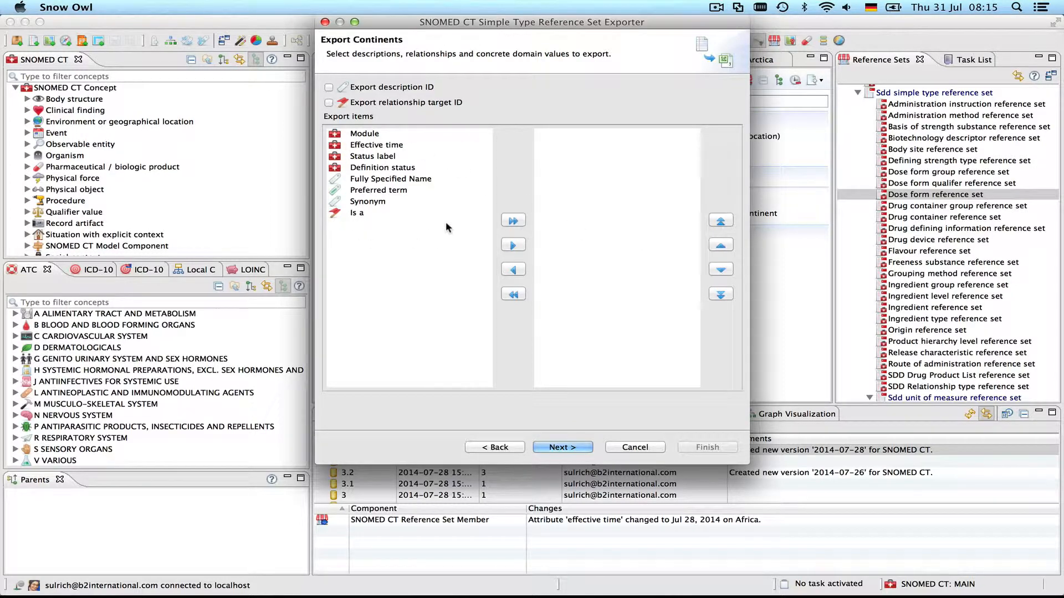
click(513, 222)
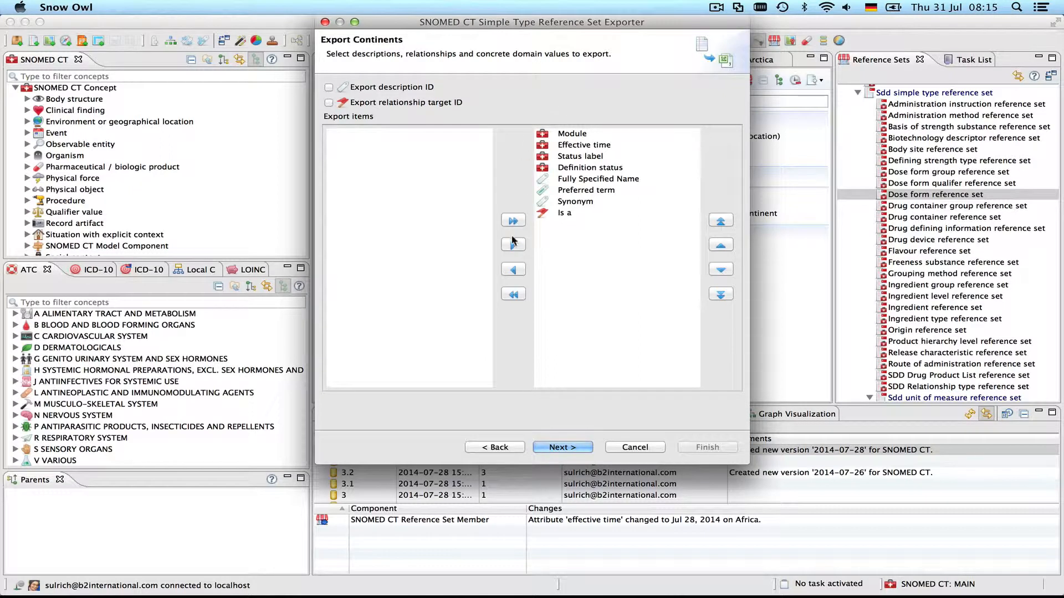
click(514, 295)
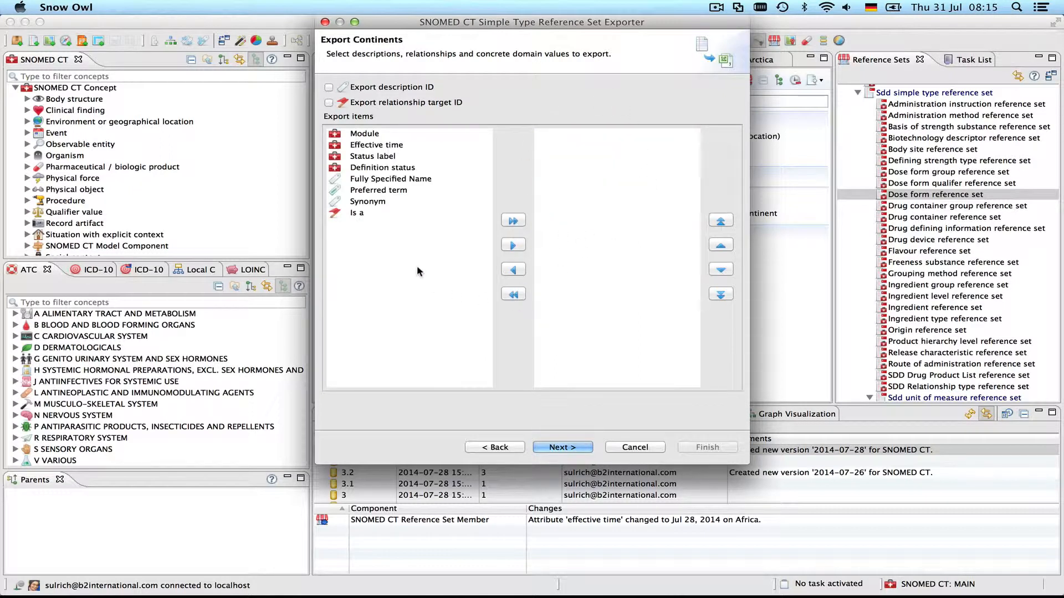
click(370, 200)
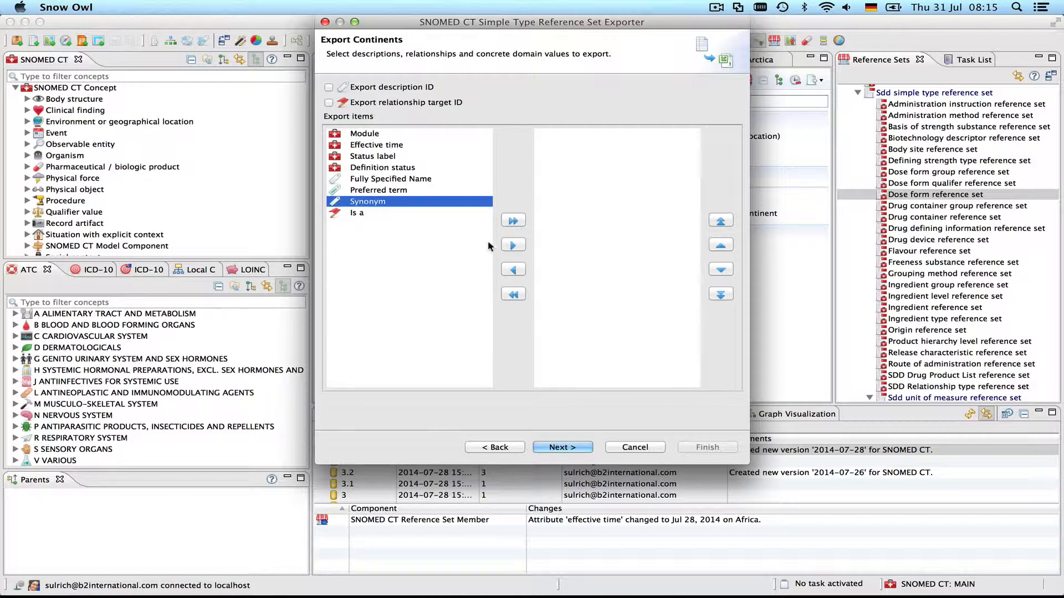
click(513, 246)
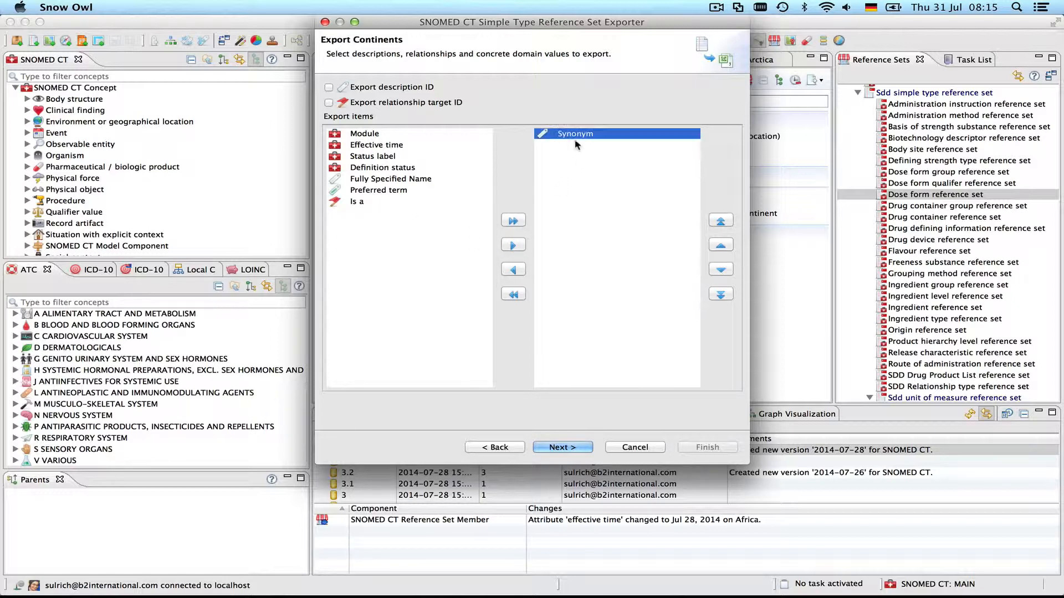
click(514, 271)
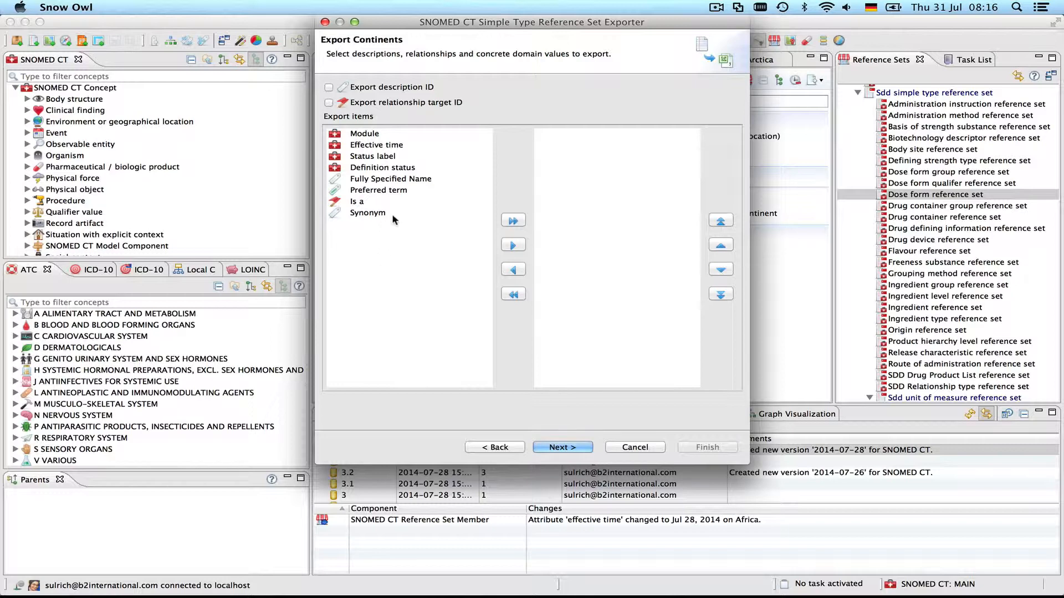
Add Fully Specified Name, Preferred term and Status label to the items included in the export
click(413, 185)
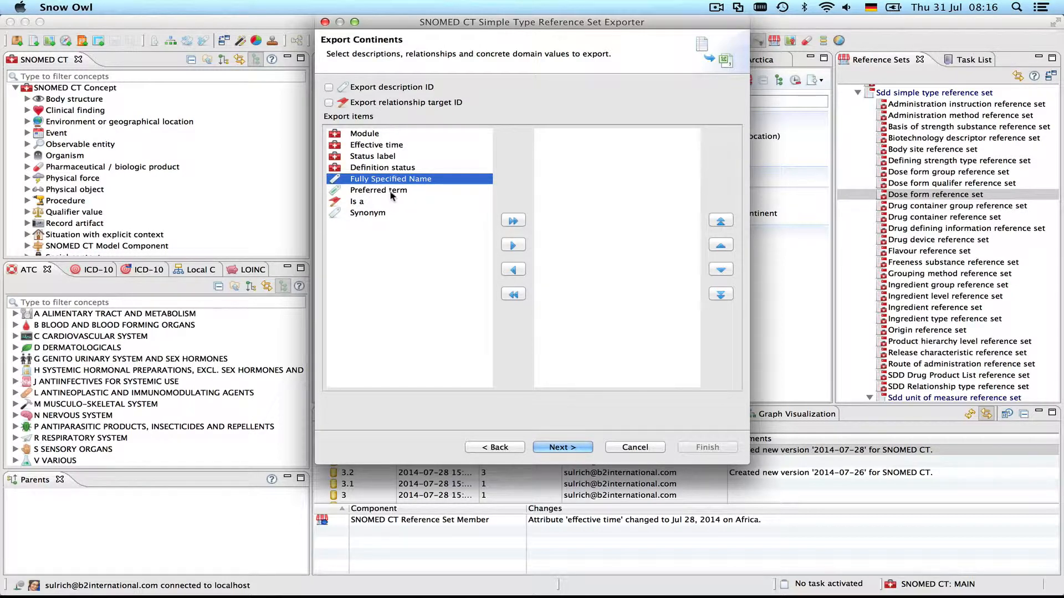
super+click(390, 192)
super+click(375, 158)
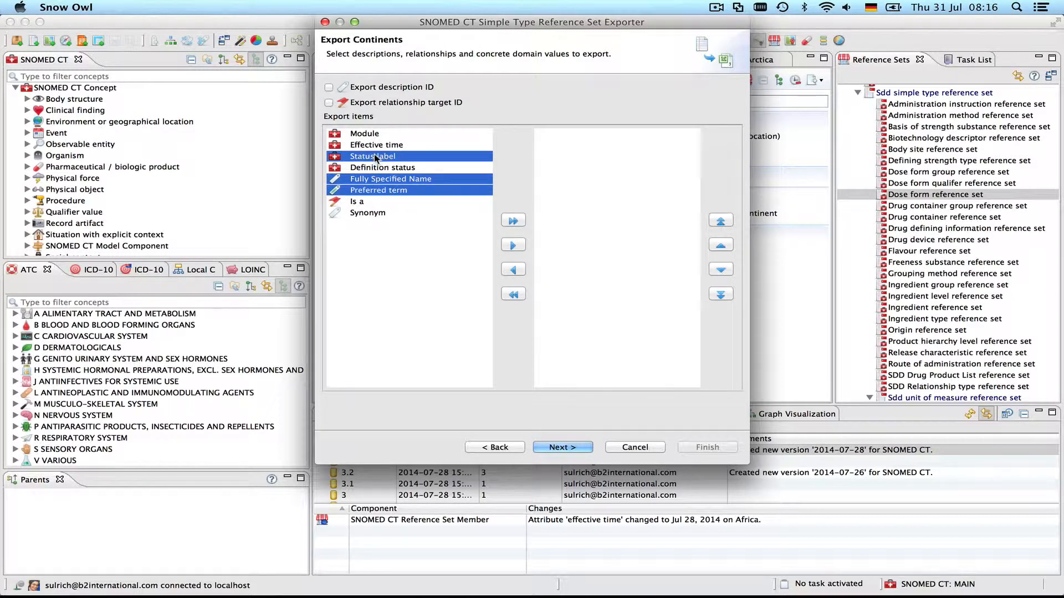
click(514, 246)
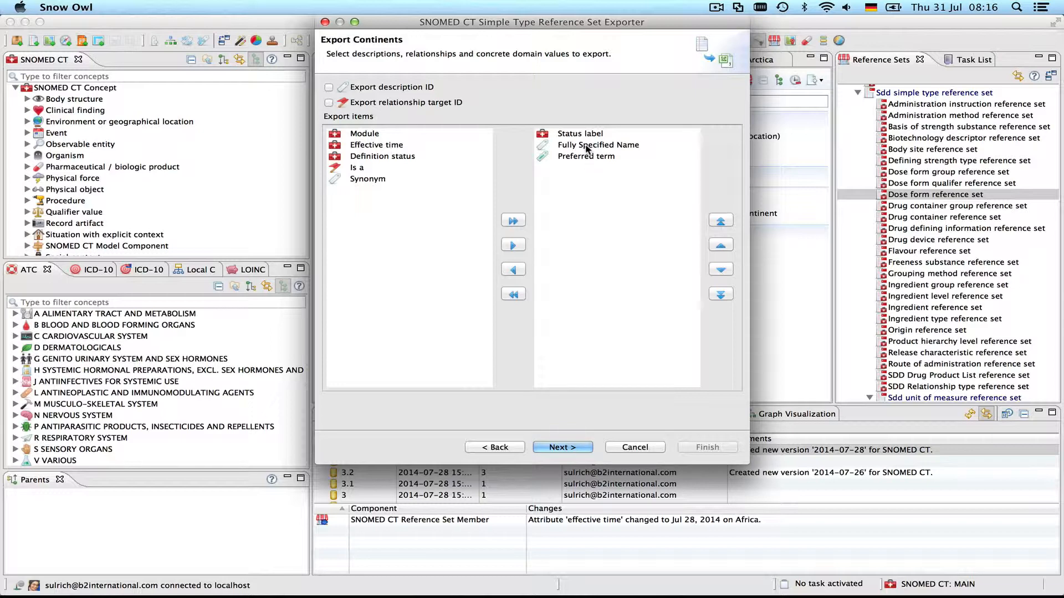
Reorder the chosen export items as Fully Specified Name, Preferred term, Status label
click(588, 146)
click(721, 245)
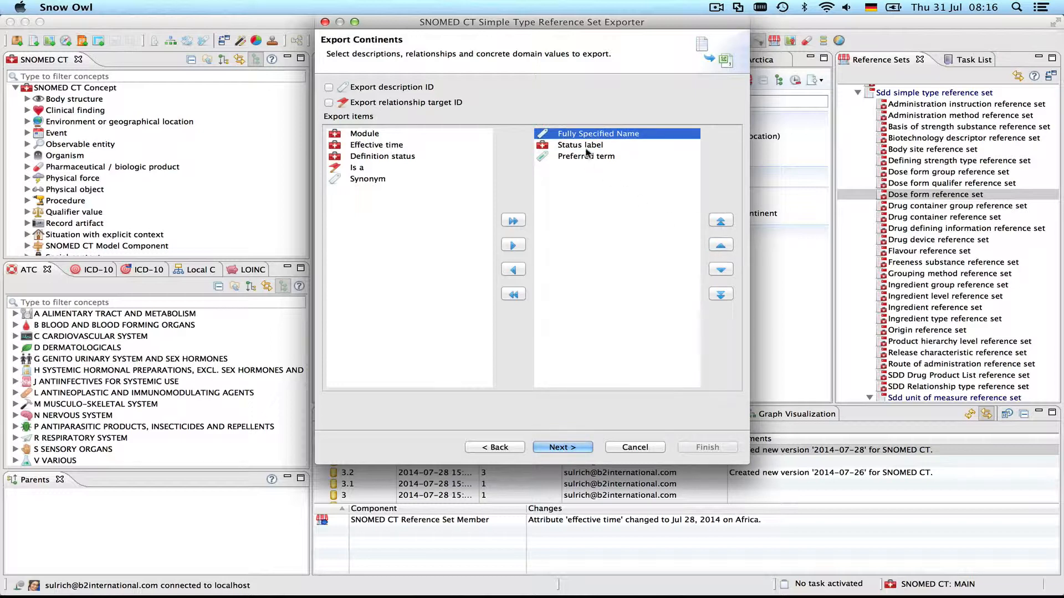
click(592, 157)
click(732, 247)
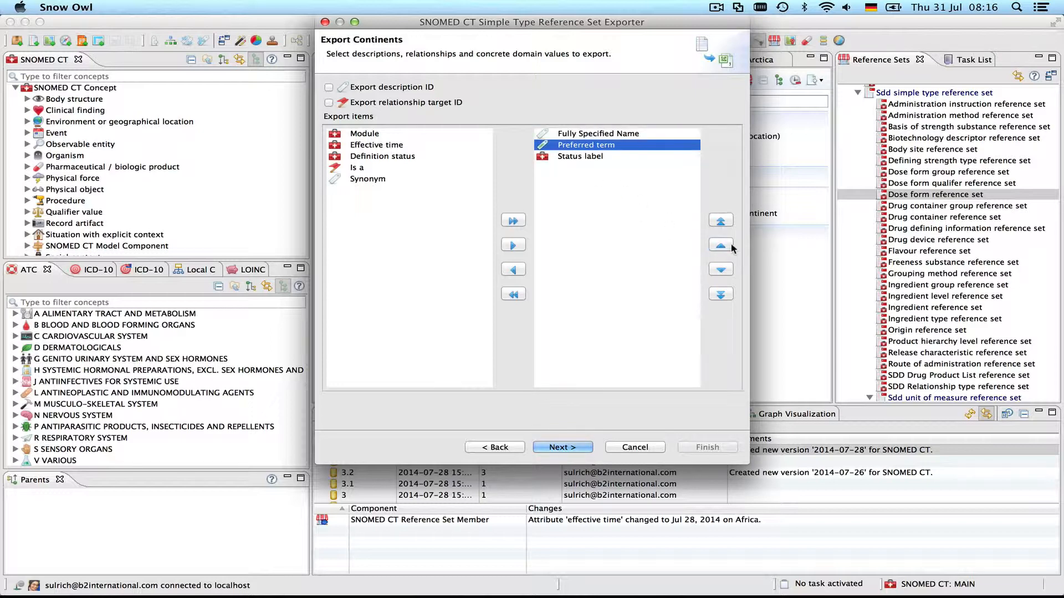
click(607, 181)
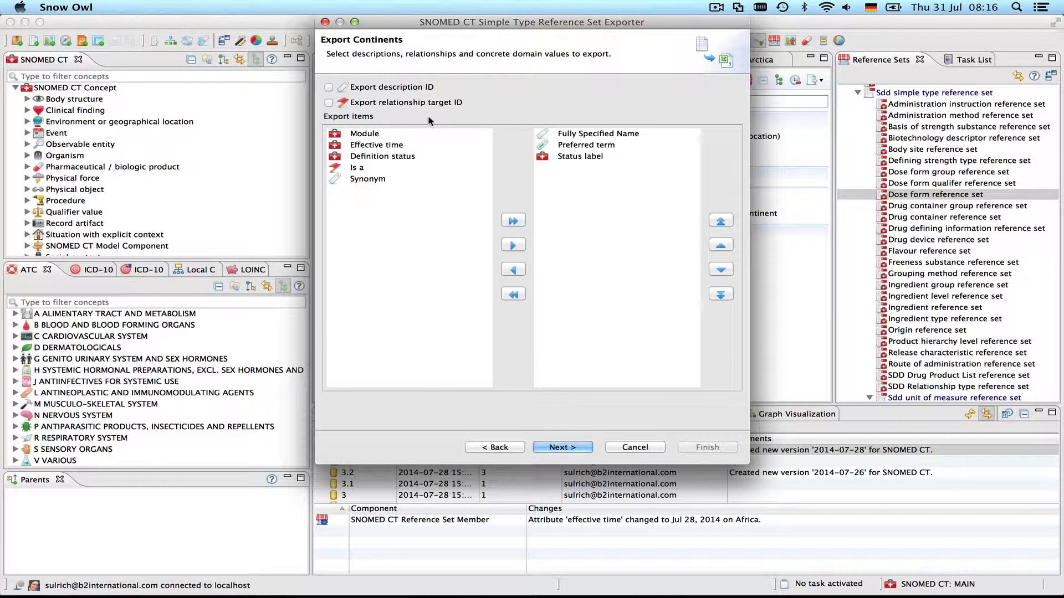
Leave description IDs out of the export and generate the output file
click(329, 87)
click(329, 87)
click(572, 446)
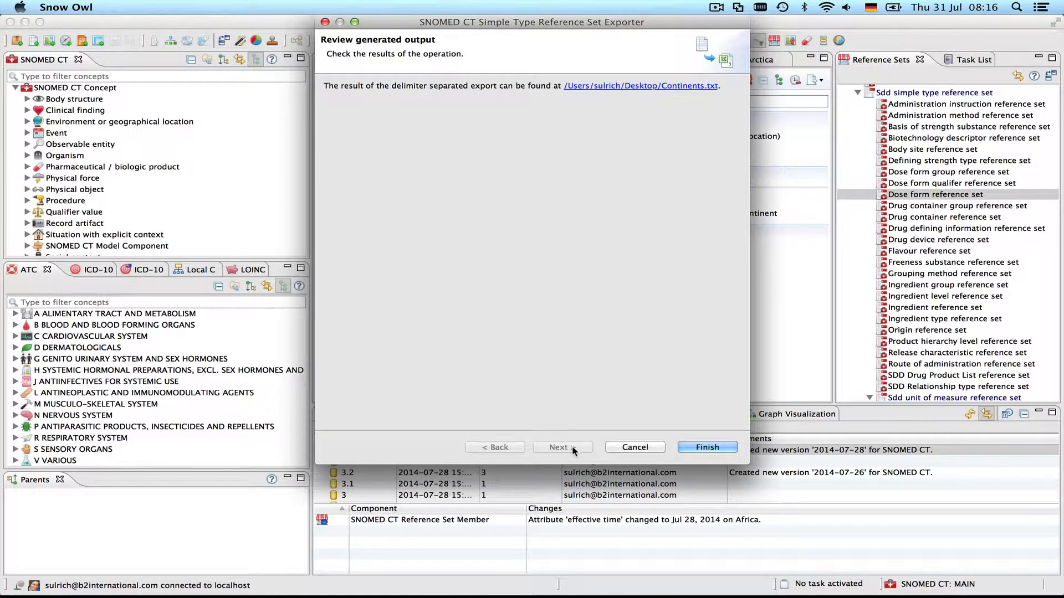
Show the exported Continents.txt in its Desktop folder and open it with Excel
click(610, 86)
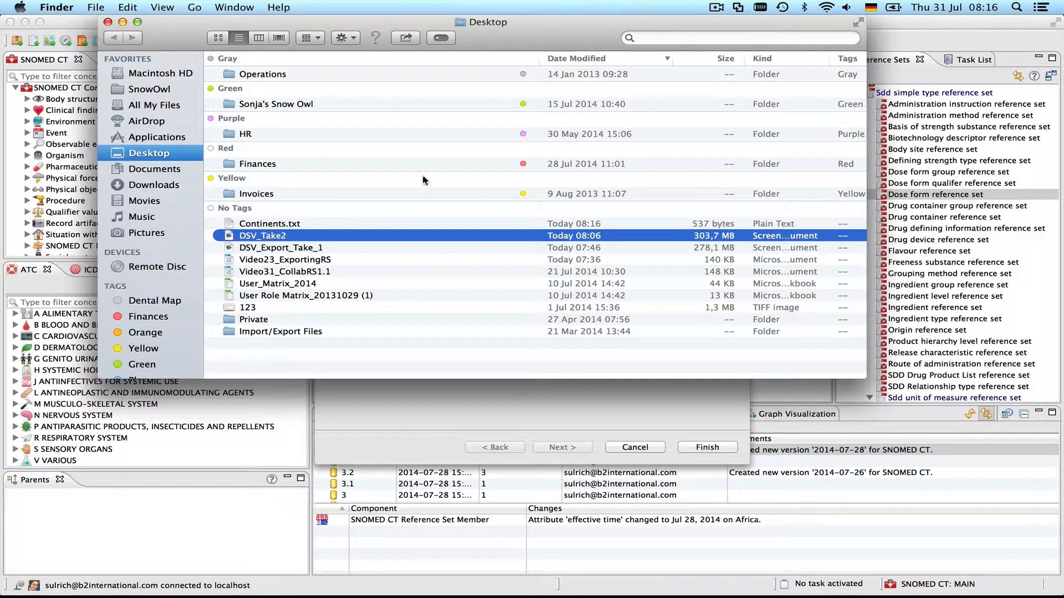
click(299, 226)
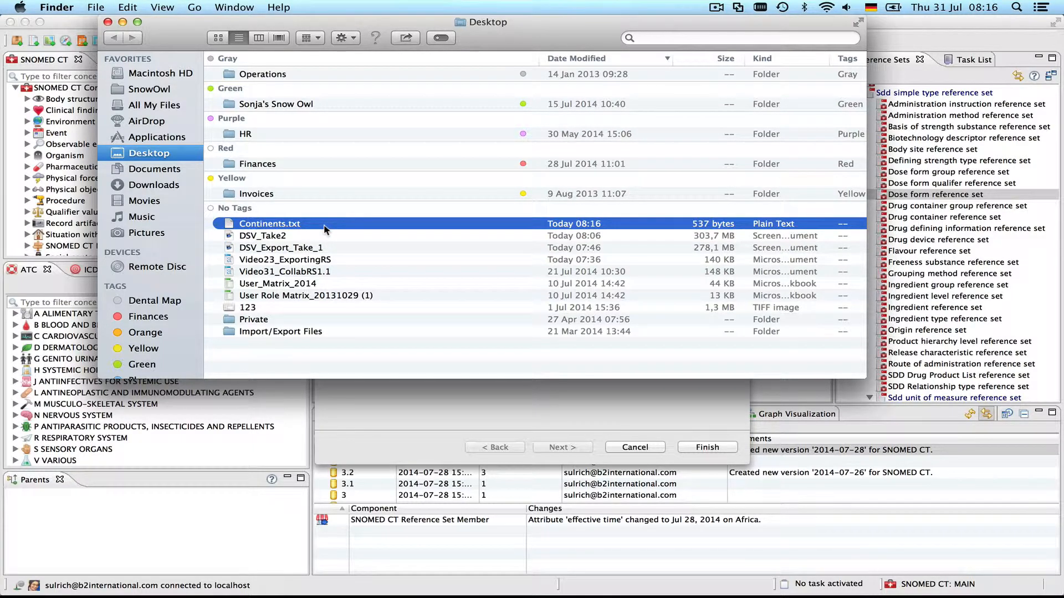
right_click(326, 229)
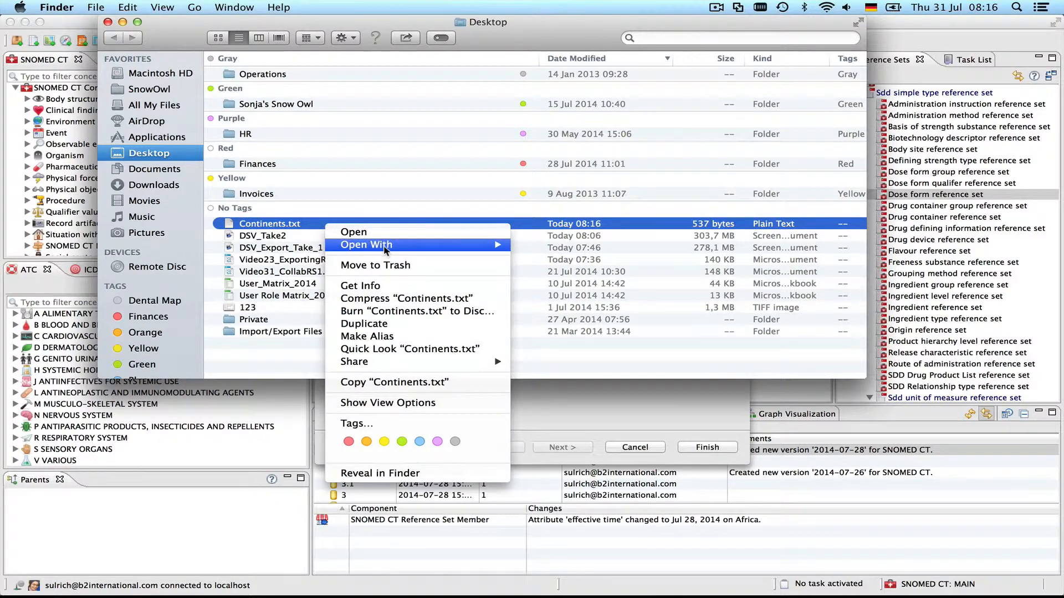
mouse_move(456, 246)
click(565, 333)
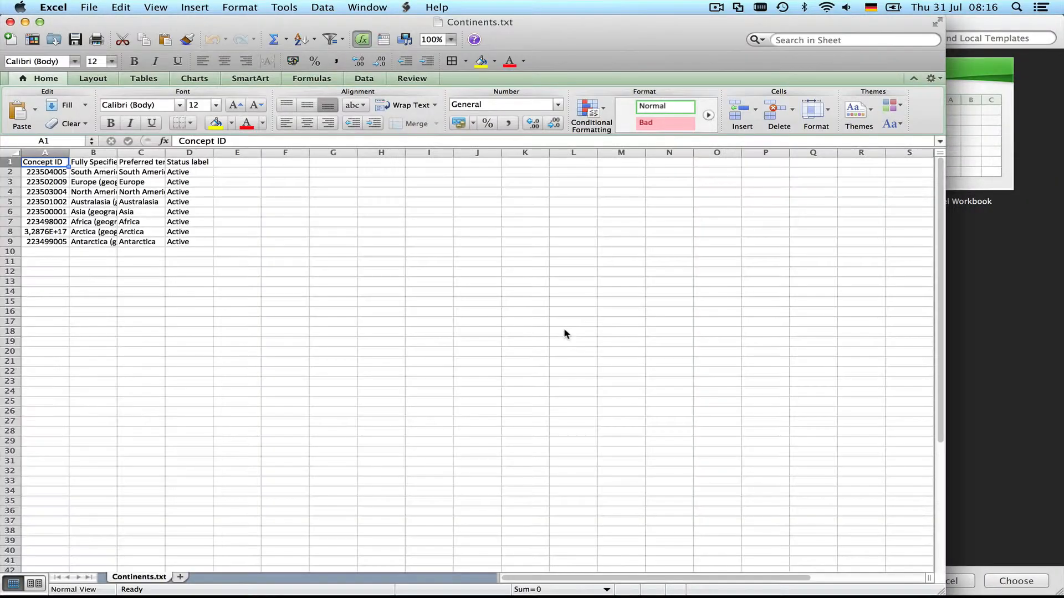
Format the Arctica concept ID in cell A8 as Number with no decimal places
click(51, 234)
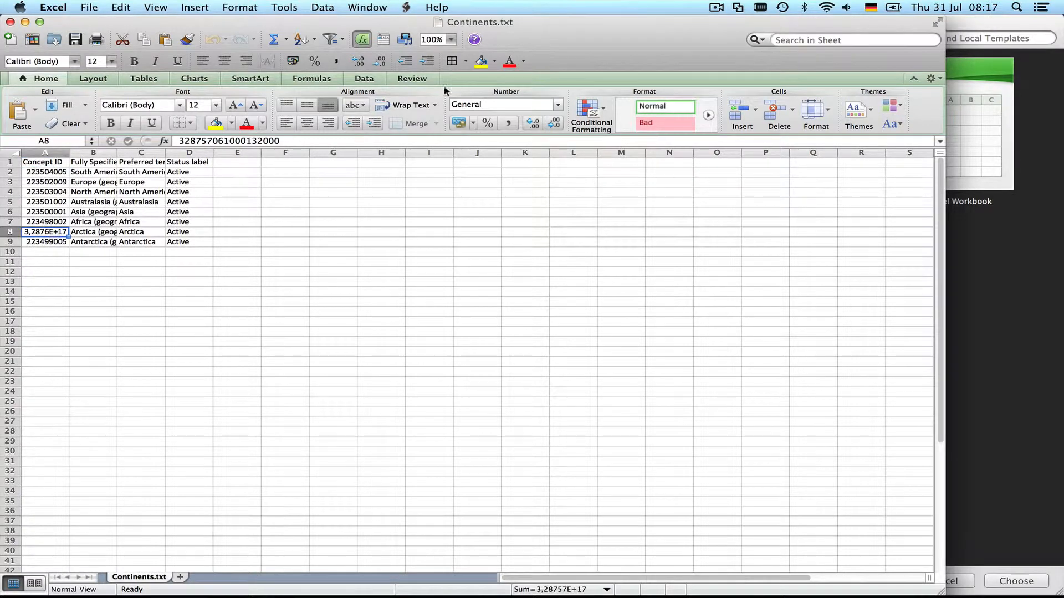
click(558, 105)
click(487, 130)
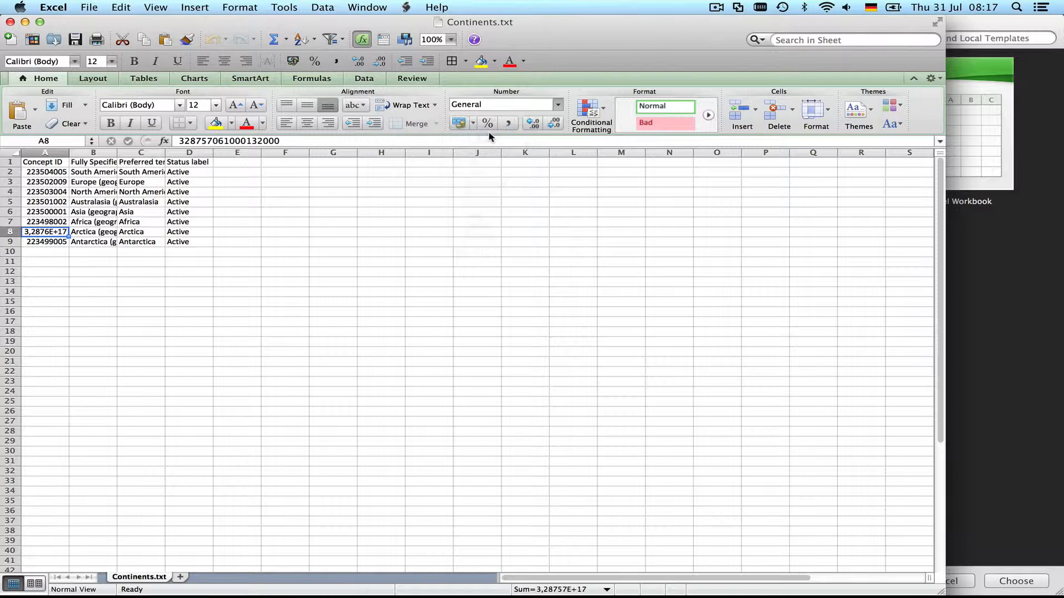
click(560, 120)
click(561, 121)
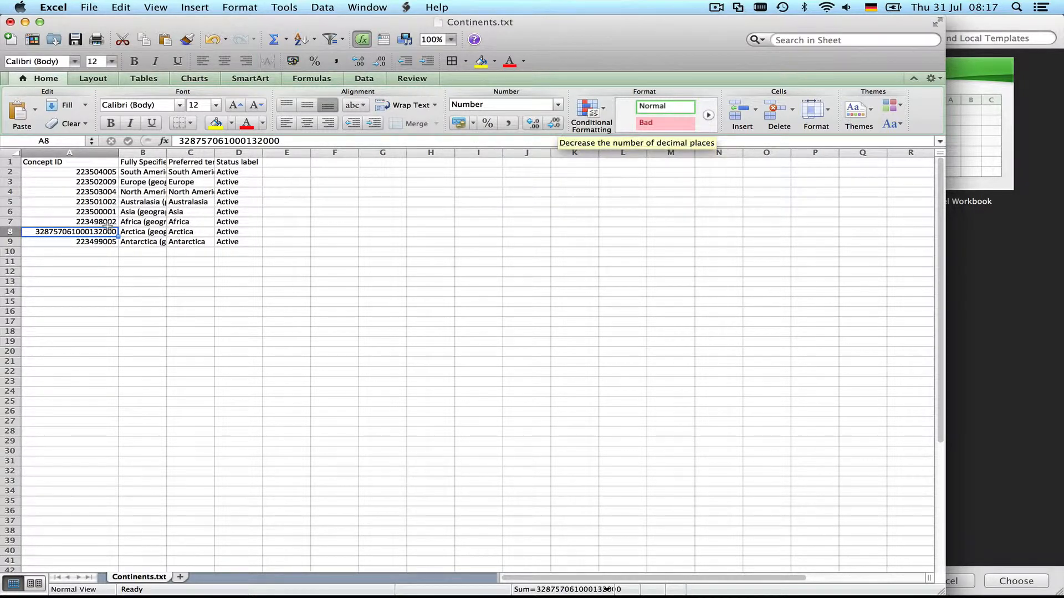
AutoFit the column widths of the exported table in A1:D9
click(56, 162)
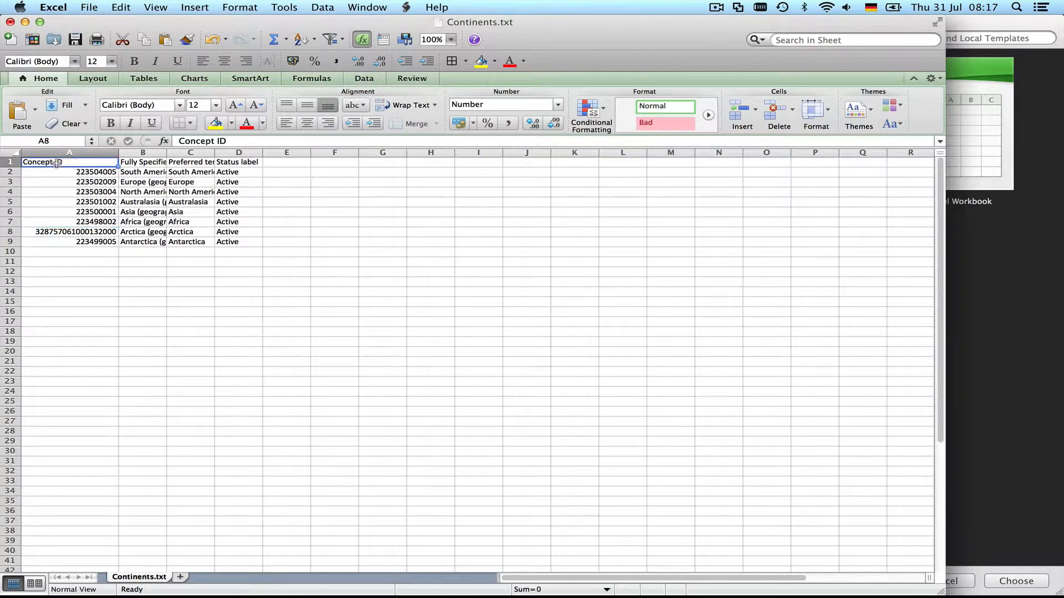
drag(56, 163, 239, 244)
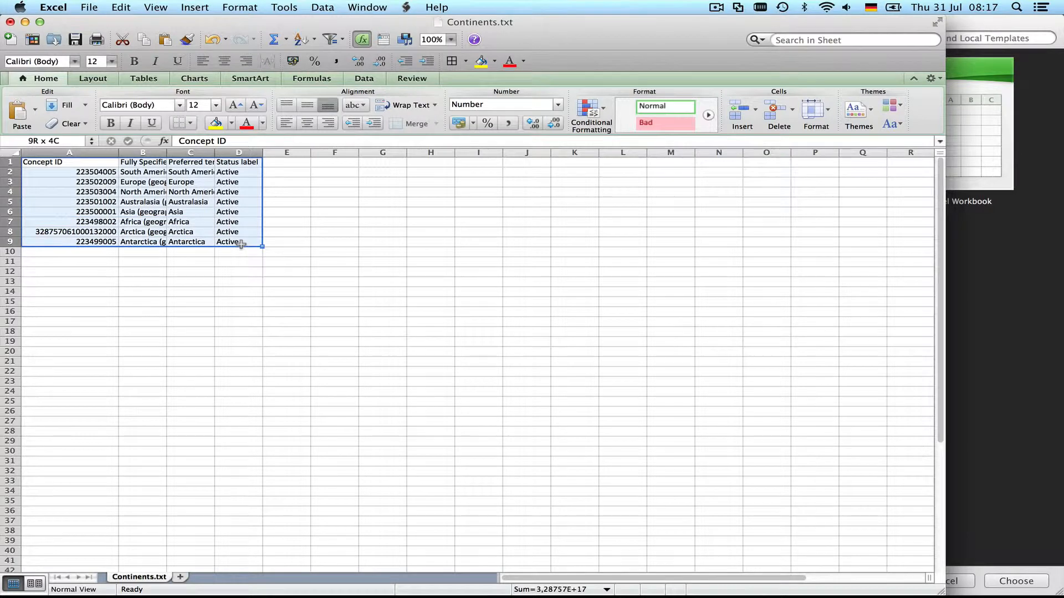
click(828, 111)
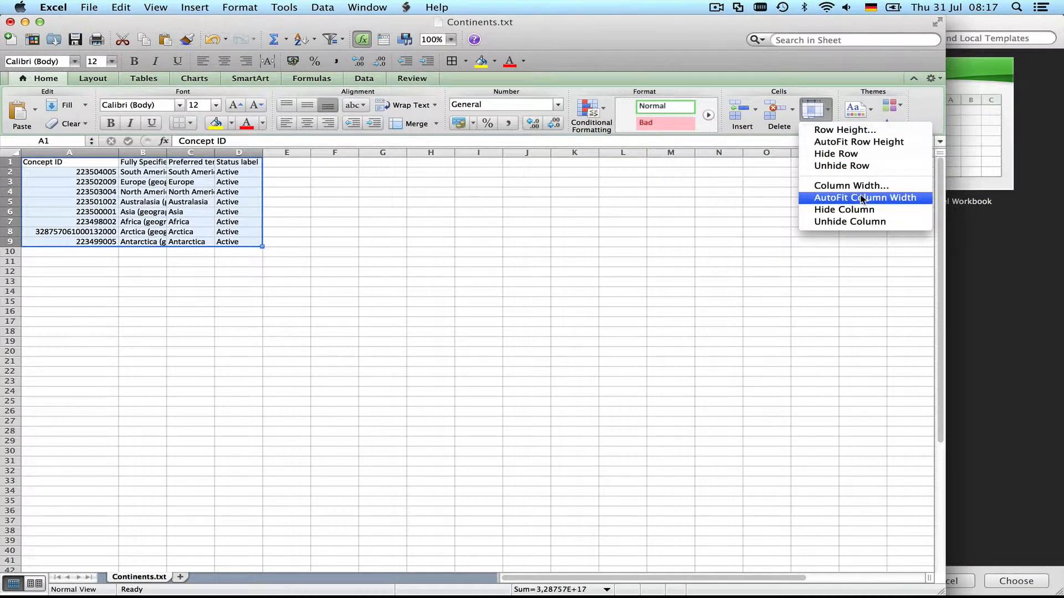
click(890, 198)
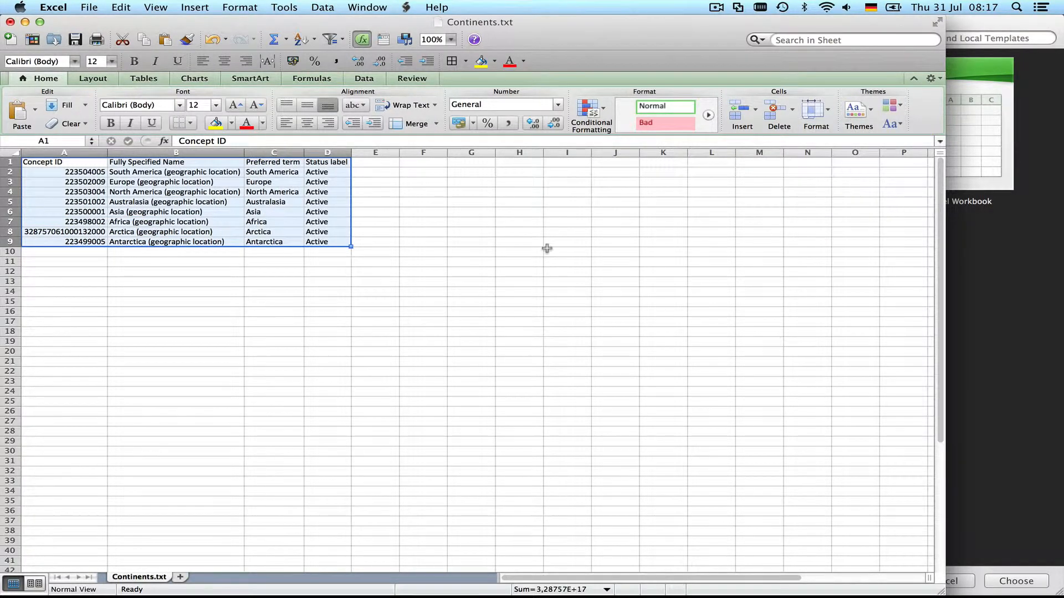
Zoom the sheet to 150% and examine the Arctica concept ID and South America's fully specified name, preferred term and status label
click(452, 40)
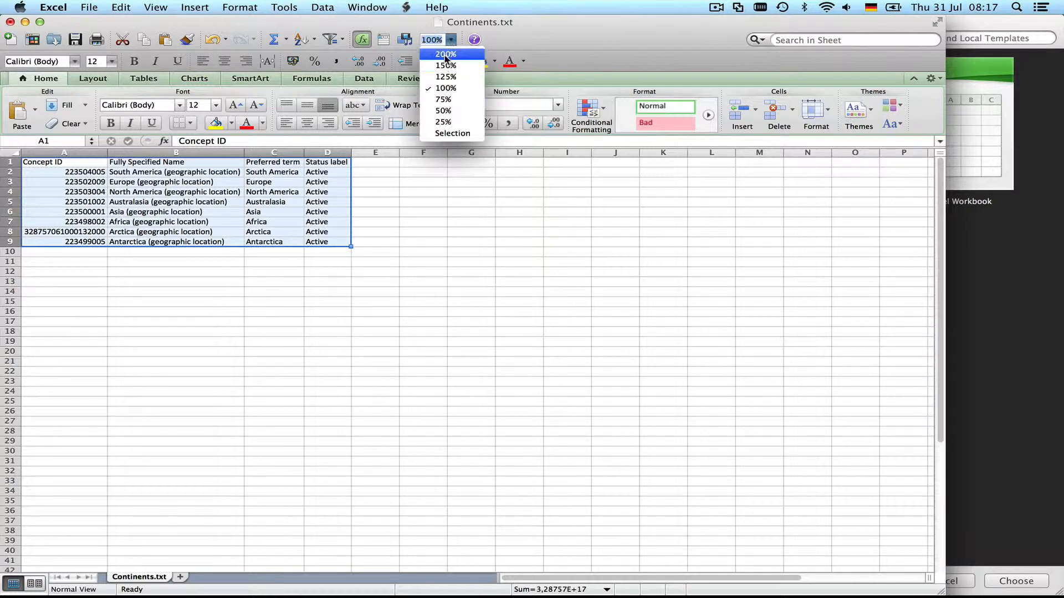
click(438, 66)
click(283, 347)
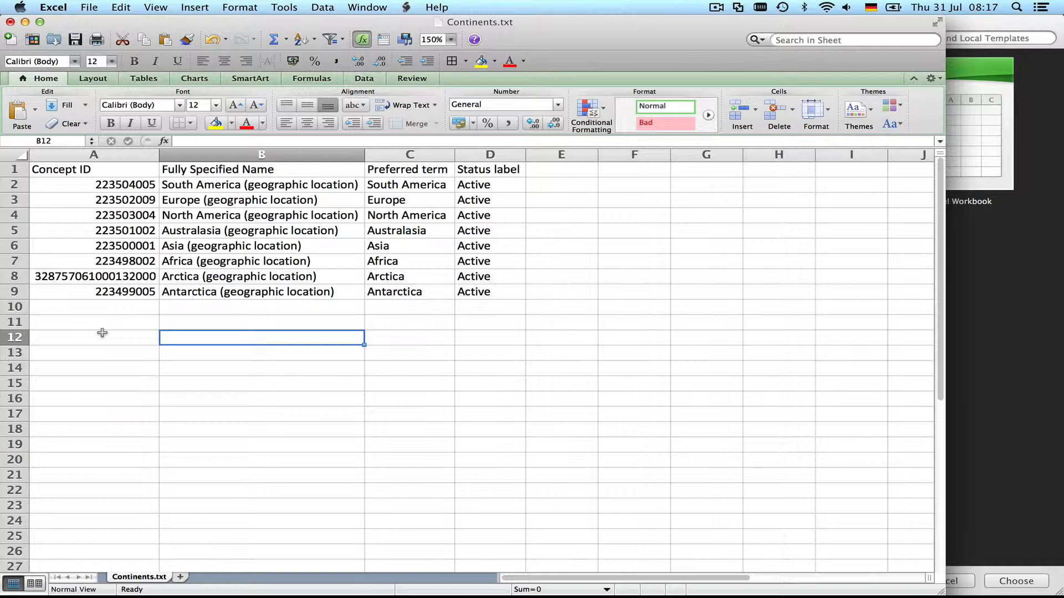
click(108, 280)
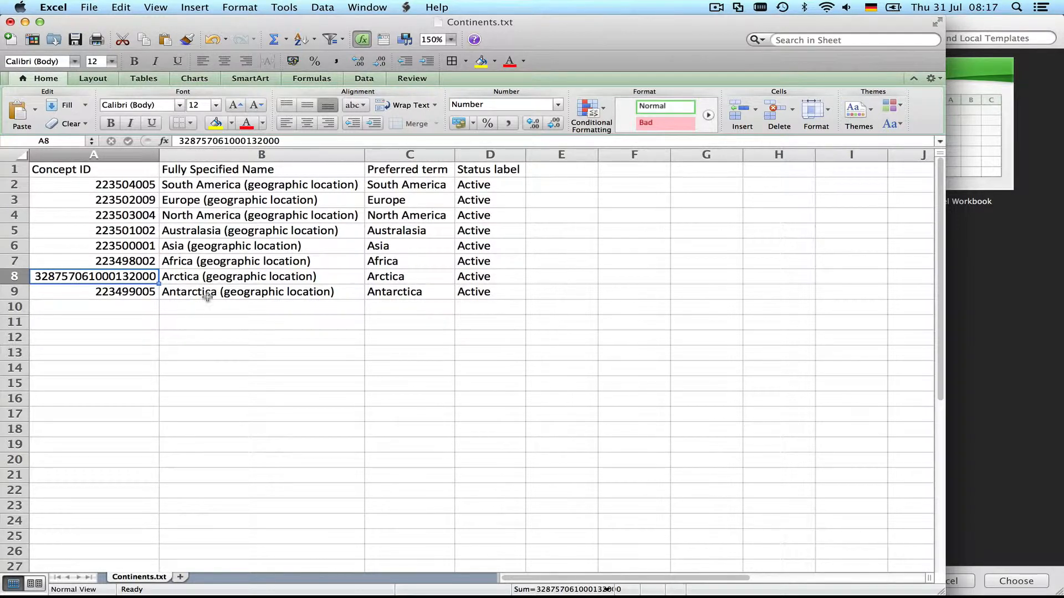
click(278, 187)
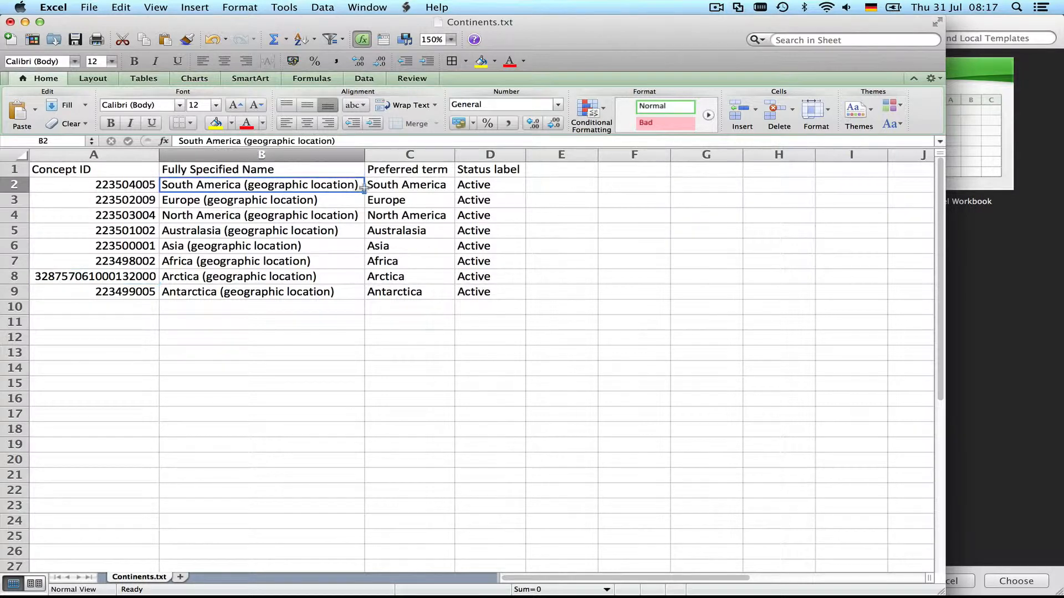
click(400, 190)
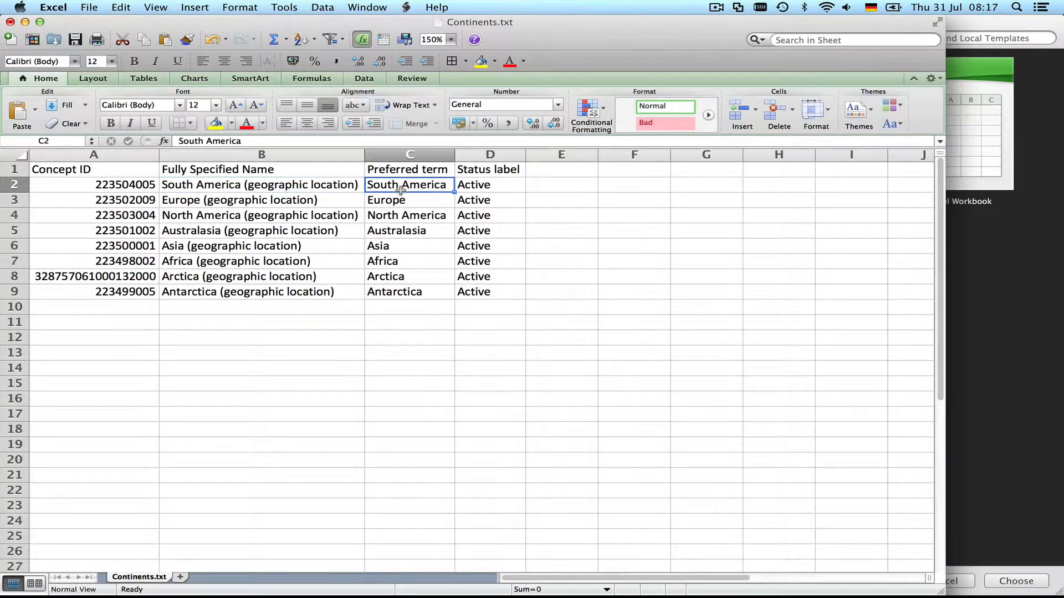
click(480, 189)
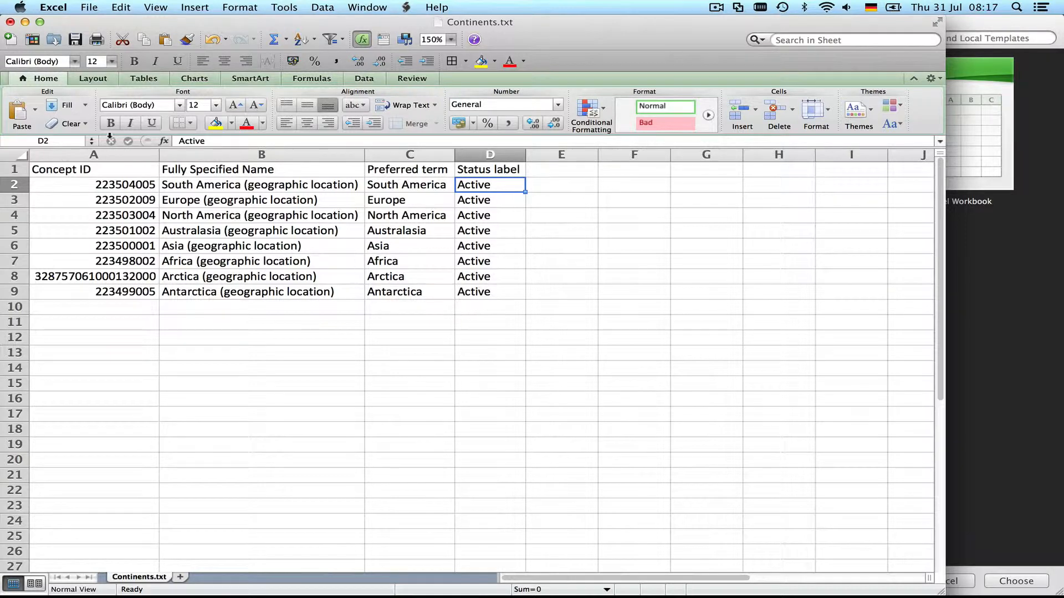
Close Continents.txt without saving, then switch back to Snow Owl and close the reference set exporter
click(10, 22)
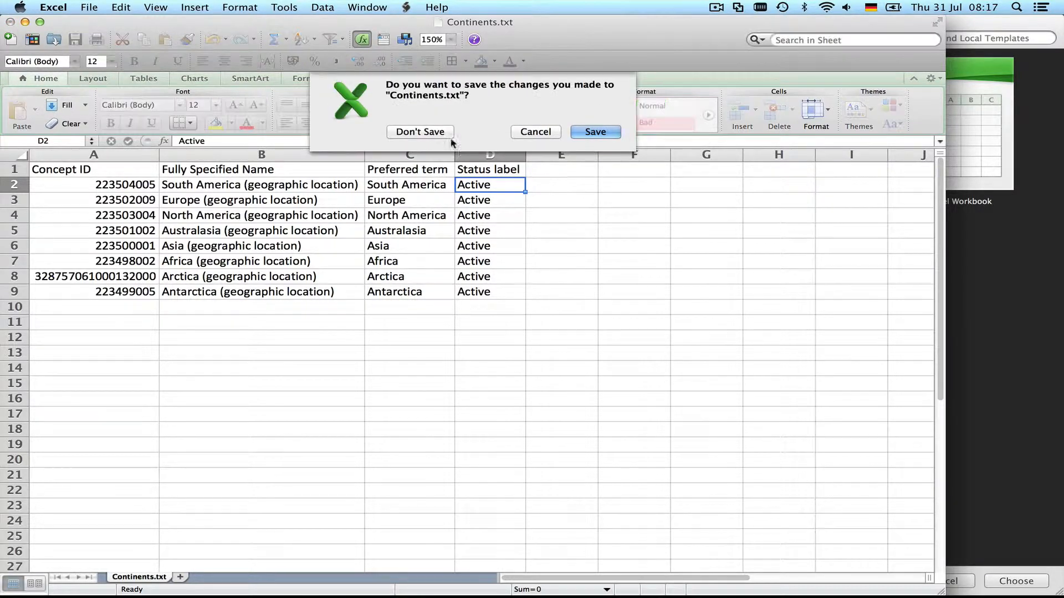
click(423, 132)
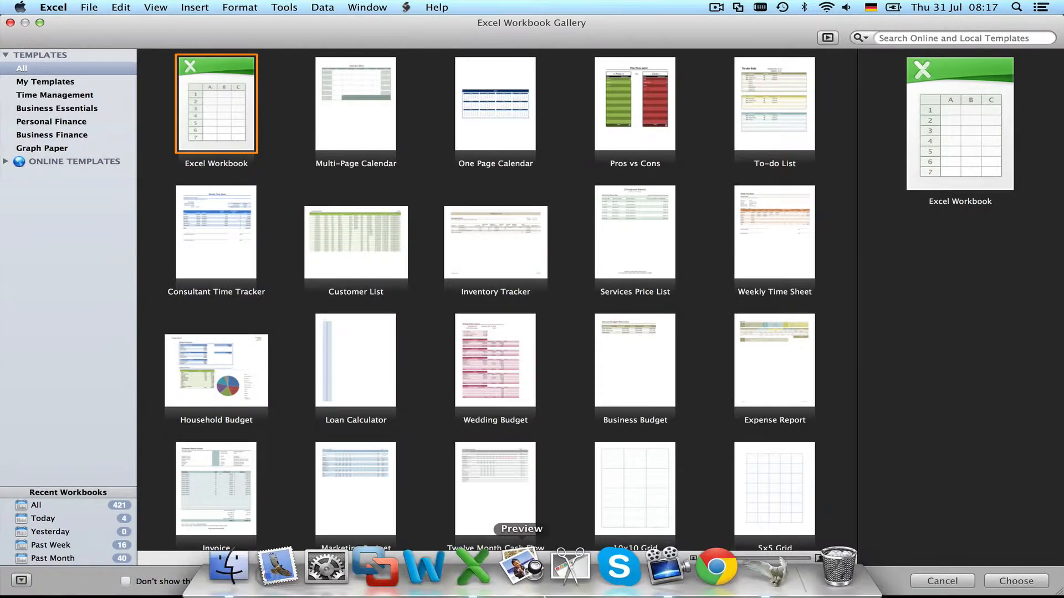
click(782, 571)
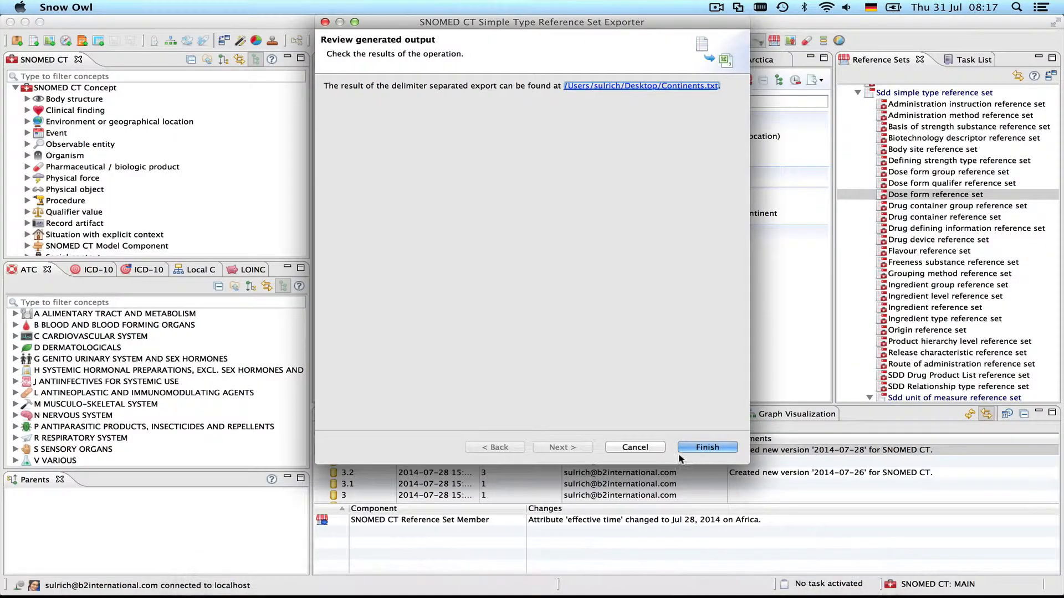
click(660, 452)
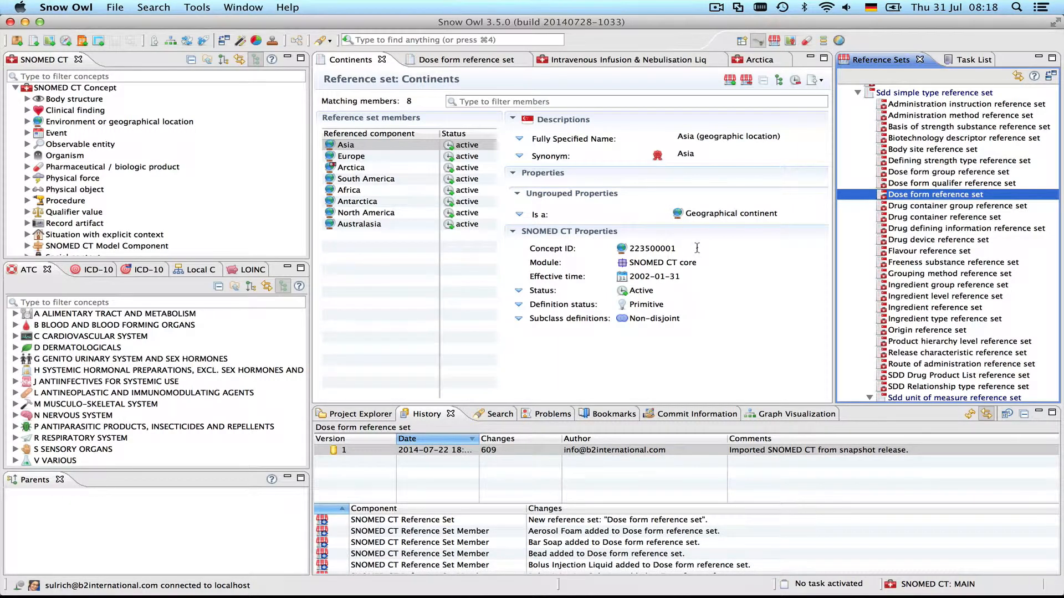
Open Long-Acting Depot Intramuscular Injection Suspension from the Dose form reference set, maximized, and examine its descriptions and properties
click(449, 60)
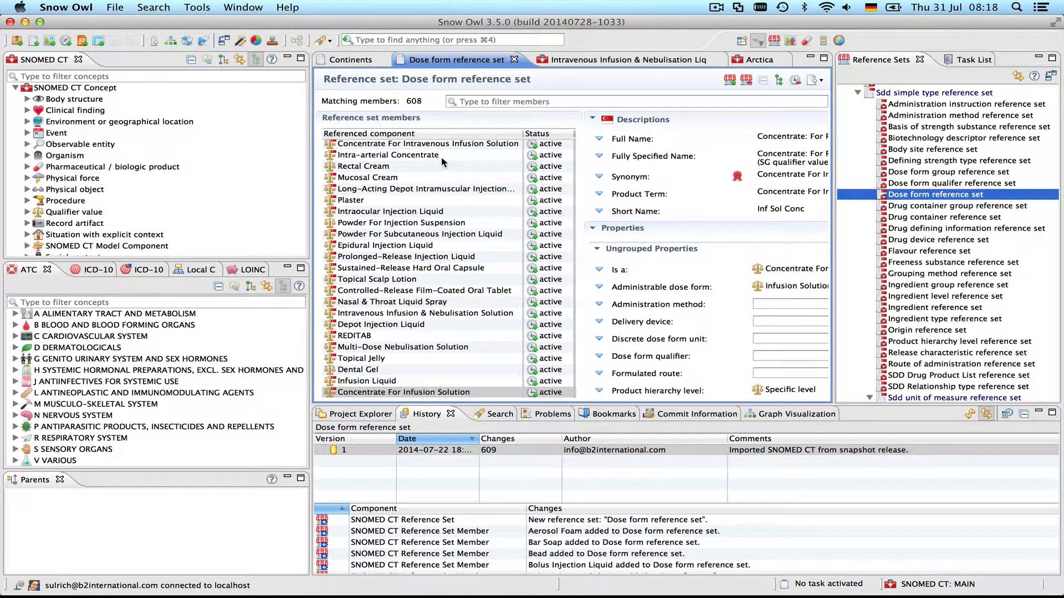
mouse_move(471, 222)
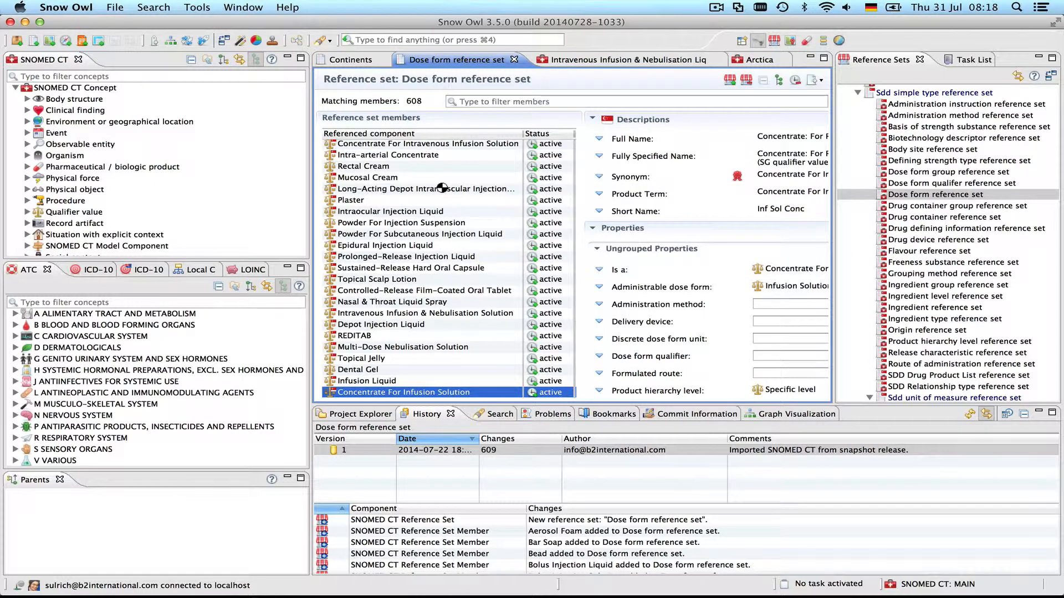
click(442, 189)
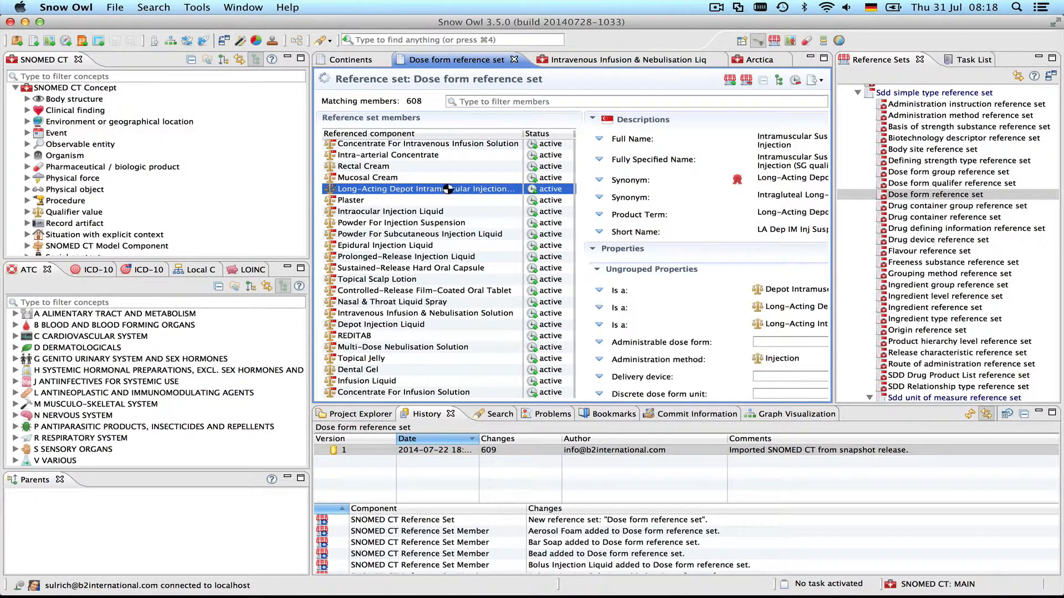
double_click(446, 190)
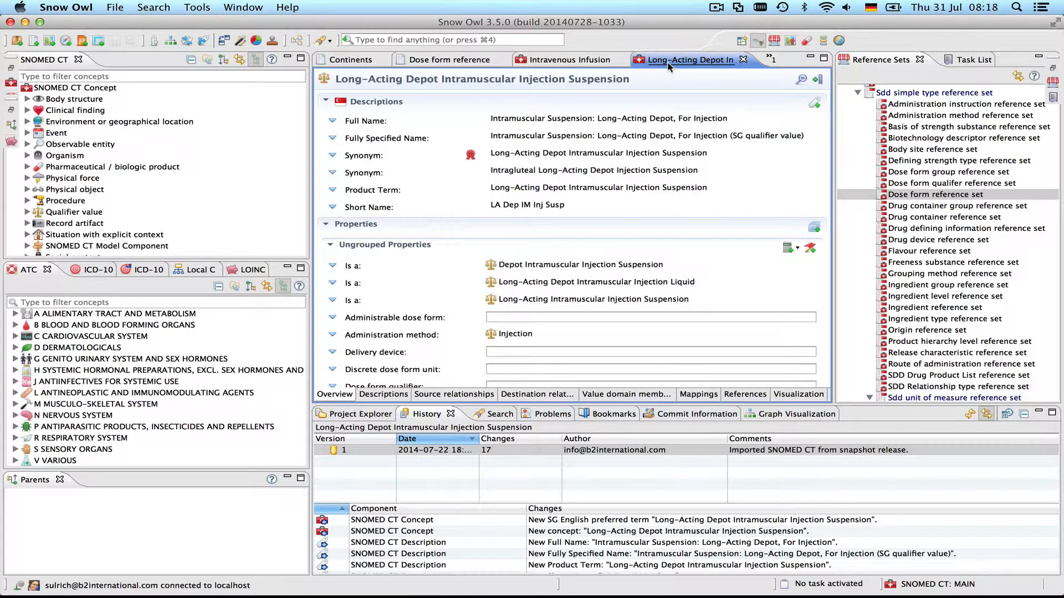
double_click(668, 61)
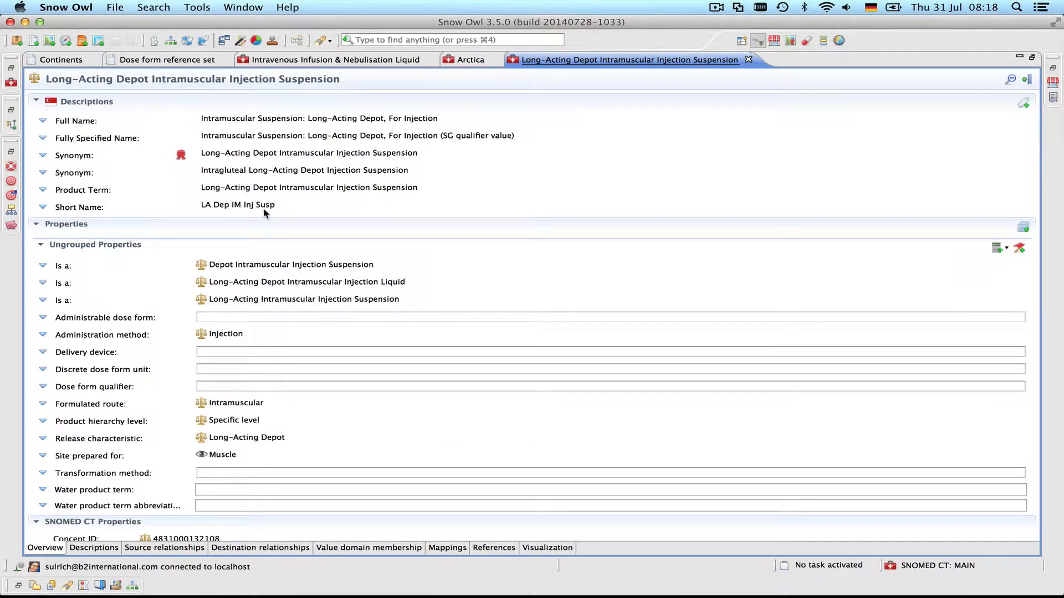
scroll(252, 320, down, 3)
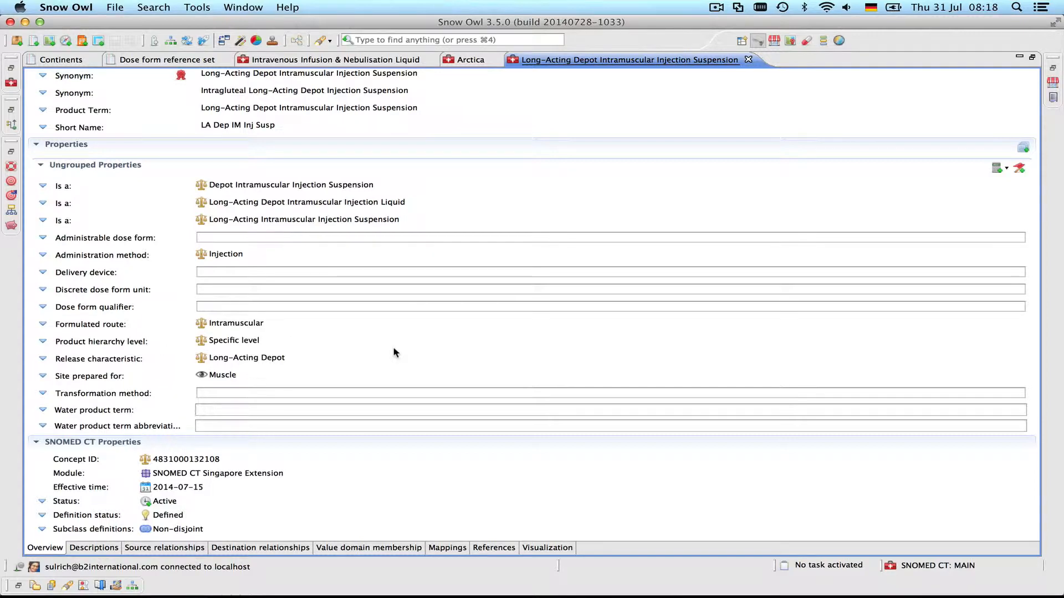
scroll(393, 351, up, 3)
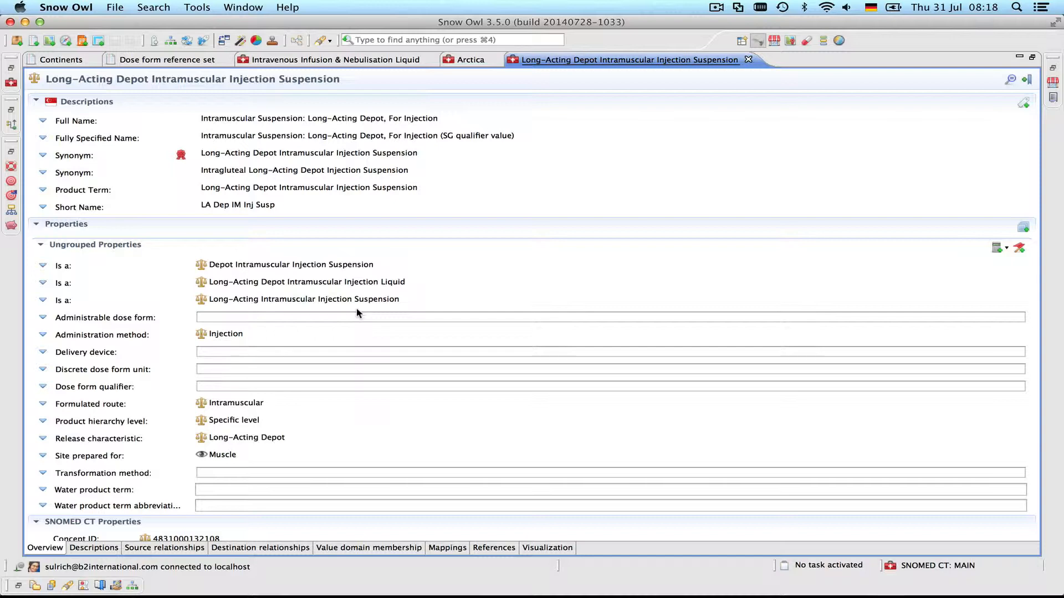
Return to the Dose form reference set and restore the workbench from the maximized view
click(173, 60)
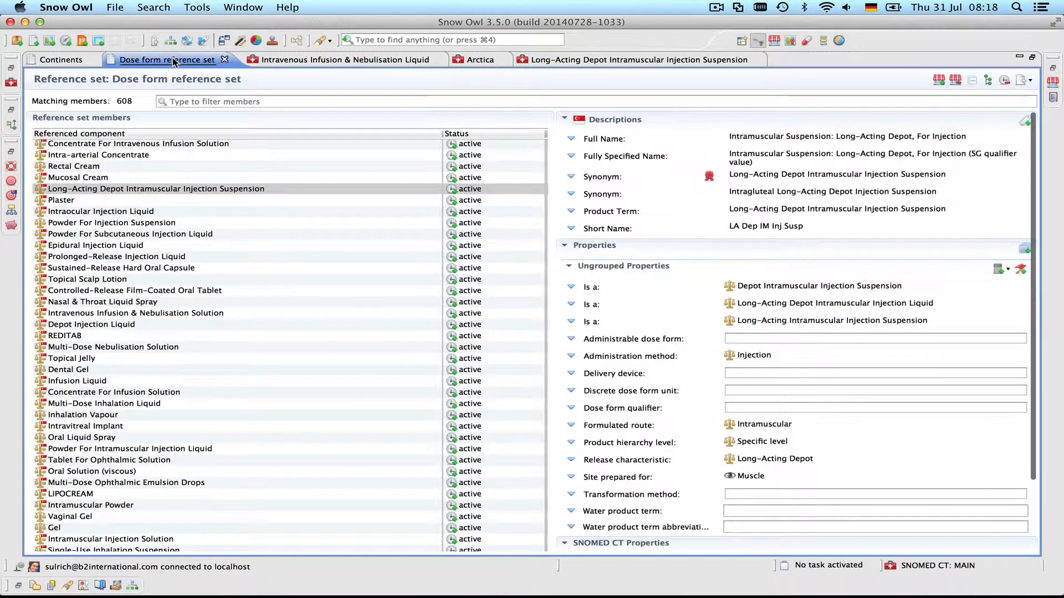
double_click(173, 60)
double_click(174, 59)
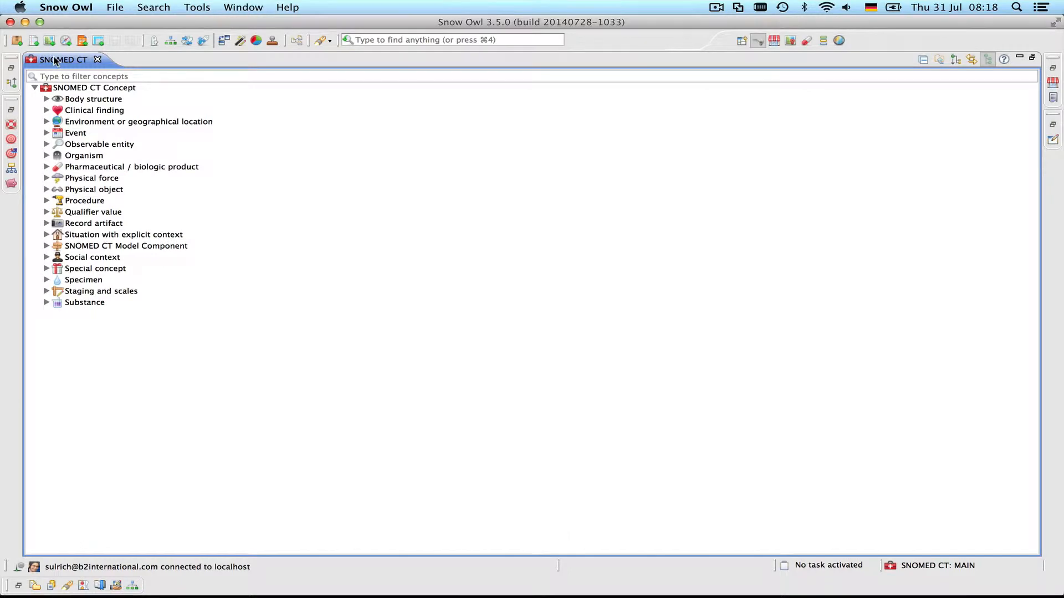
double_click(55, 59)
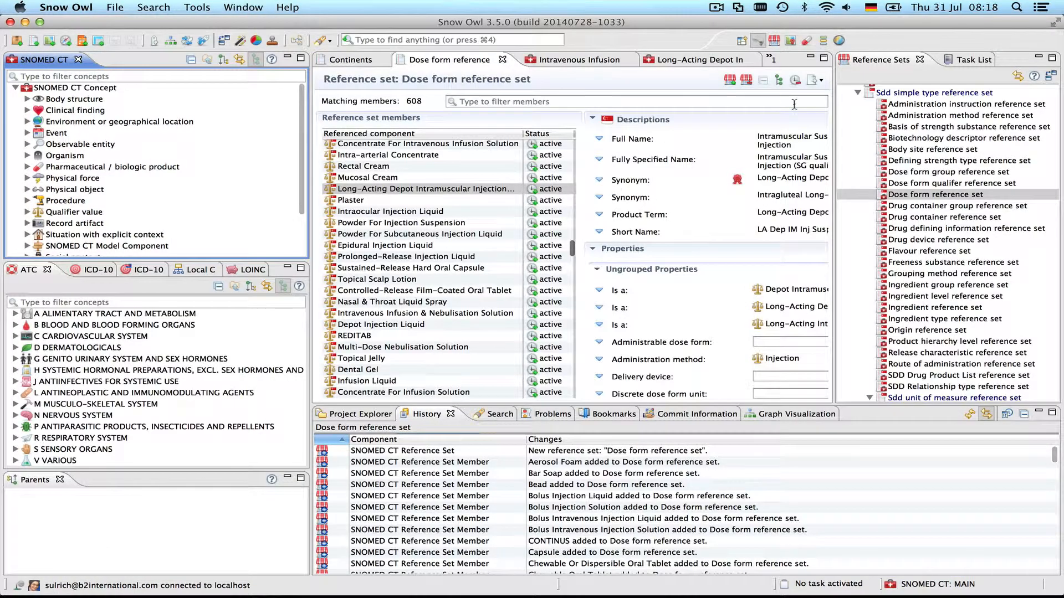
click(452, 61)
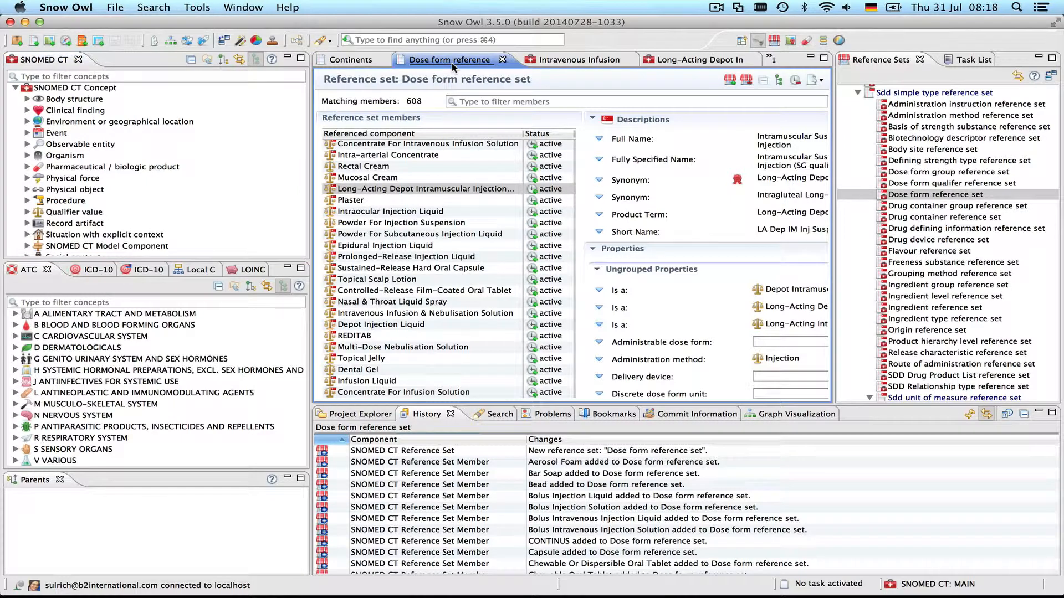
Start a delimiter separated values export of the Dose form reference set to DoseForm.txt on the Desktop, keeping the Tab delimiter
click(815, 82)
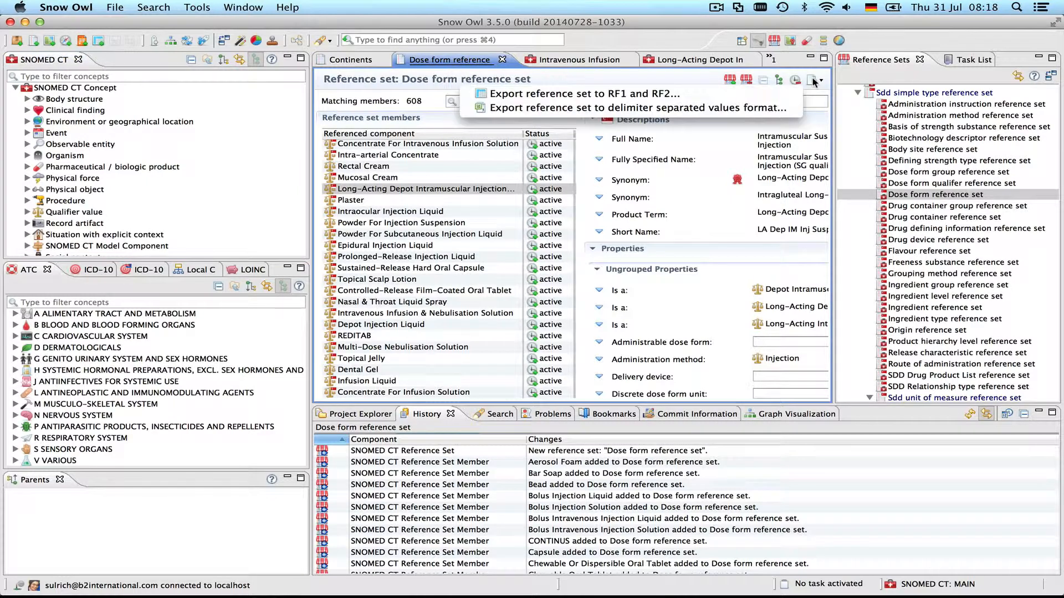
click(748, 109)
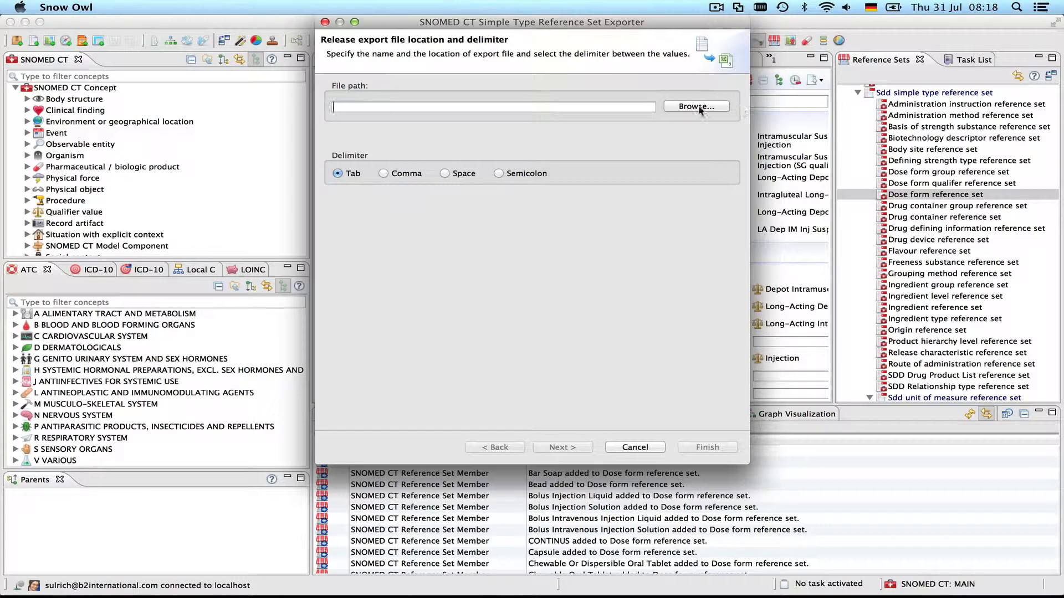
click(698, 107)
text(Dose)
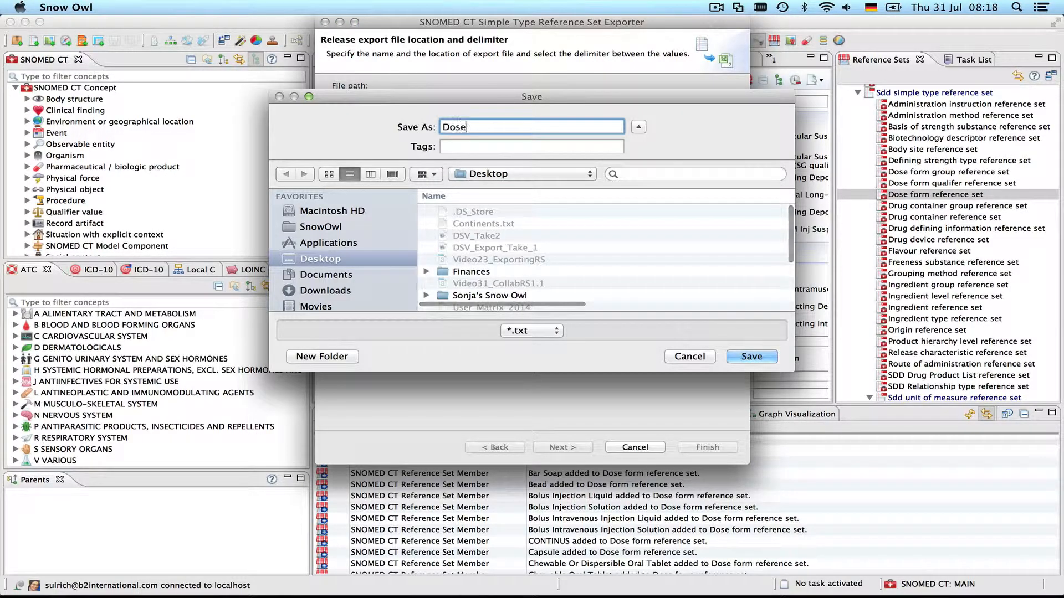
text(Form)
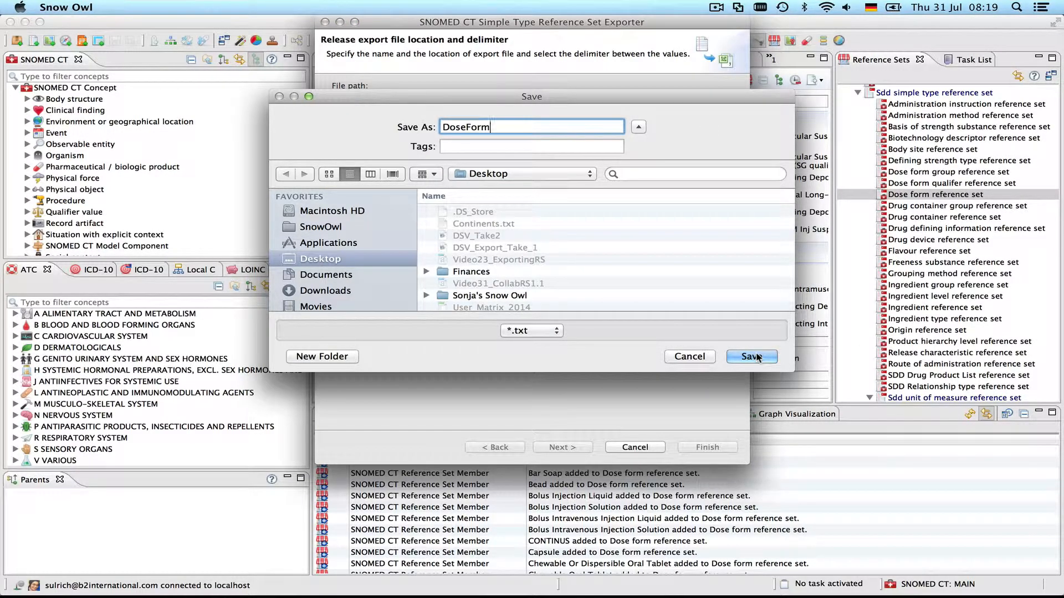
click(757, 357)
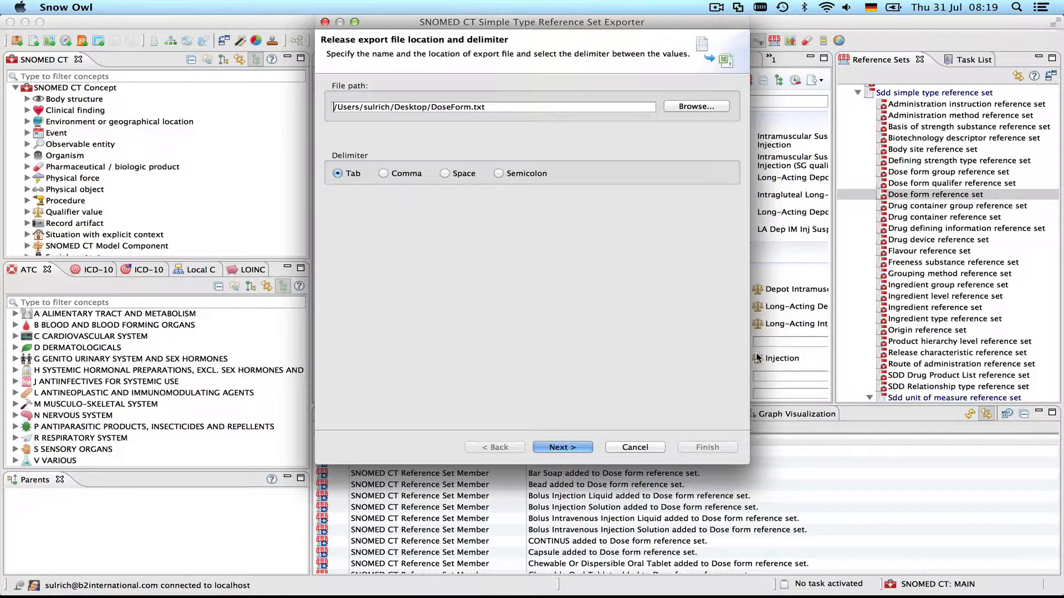
click(572, 448)
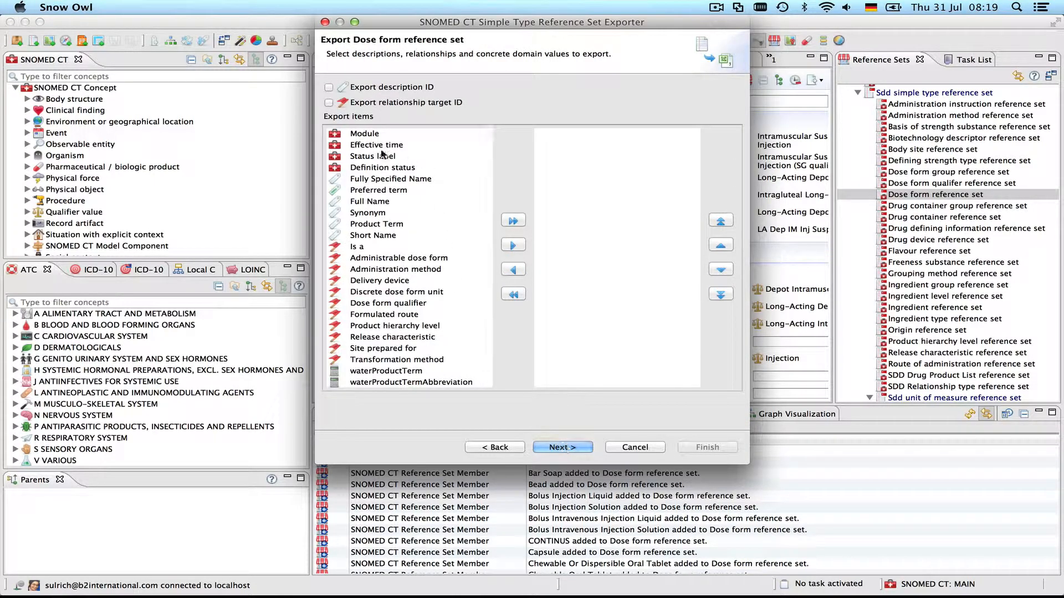
Review the available export items and add Preferred term to the Dose form export
scroll(447, 191, down, 1)
key(XF86AudioLowerVolume)
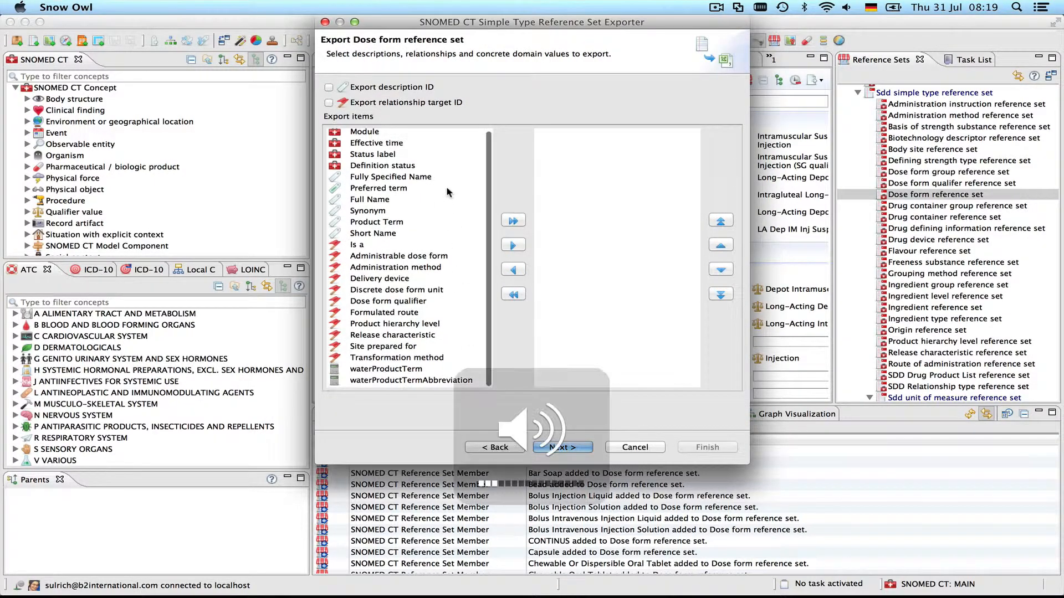
scroll(448, 191, up, 1)
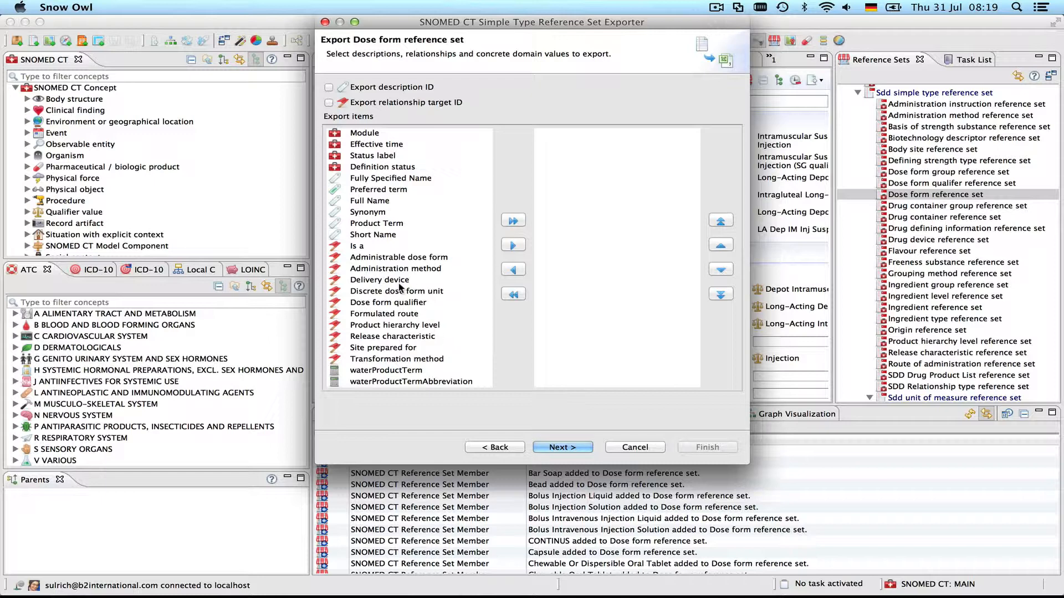
click(421, 269)
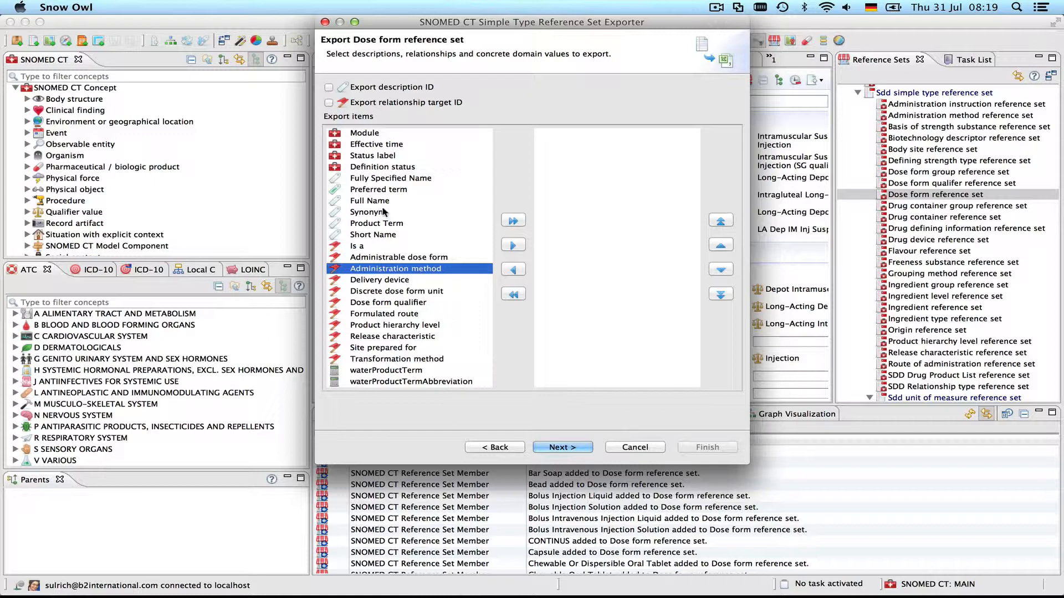
click(391, 223)
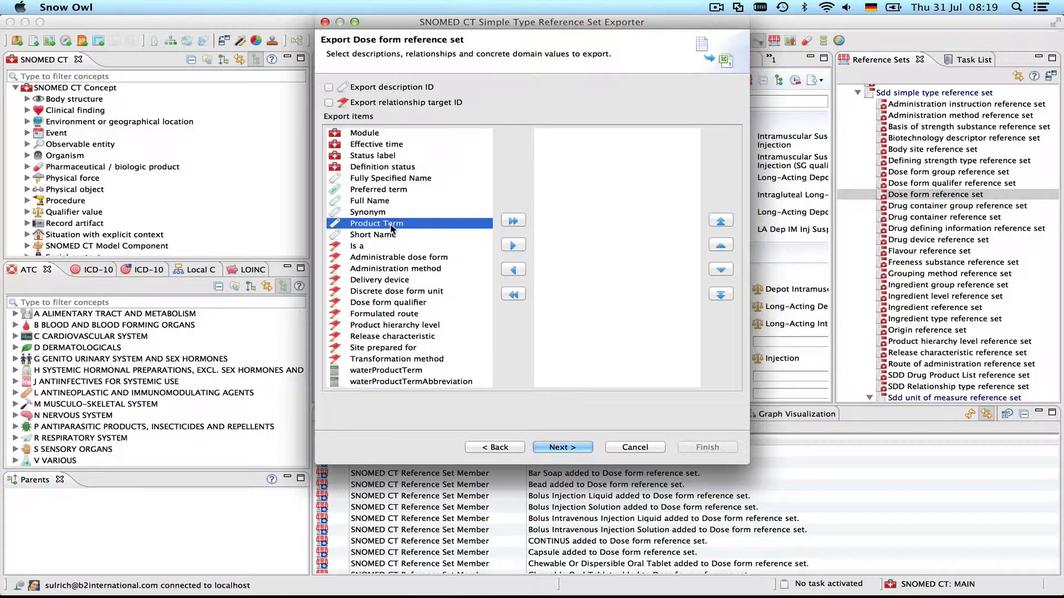
click(394, 189)
click(513, 246)
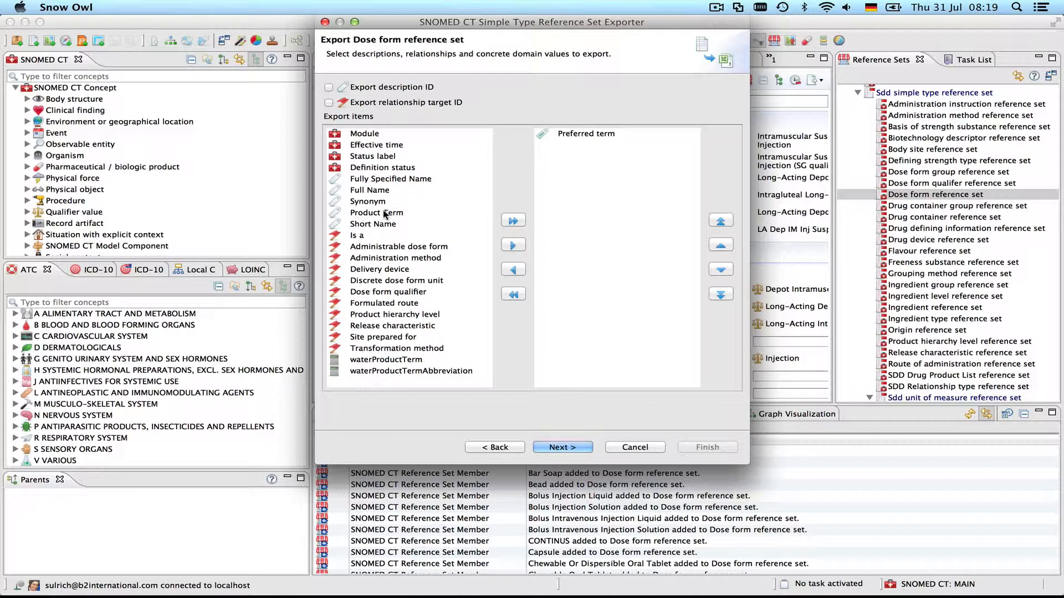
Add Short Name and Administration method to the export items and generate the Dose form file
click(386, 227)
click(512, 246)
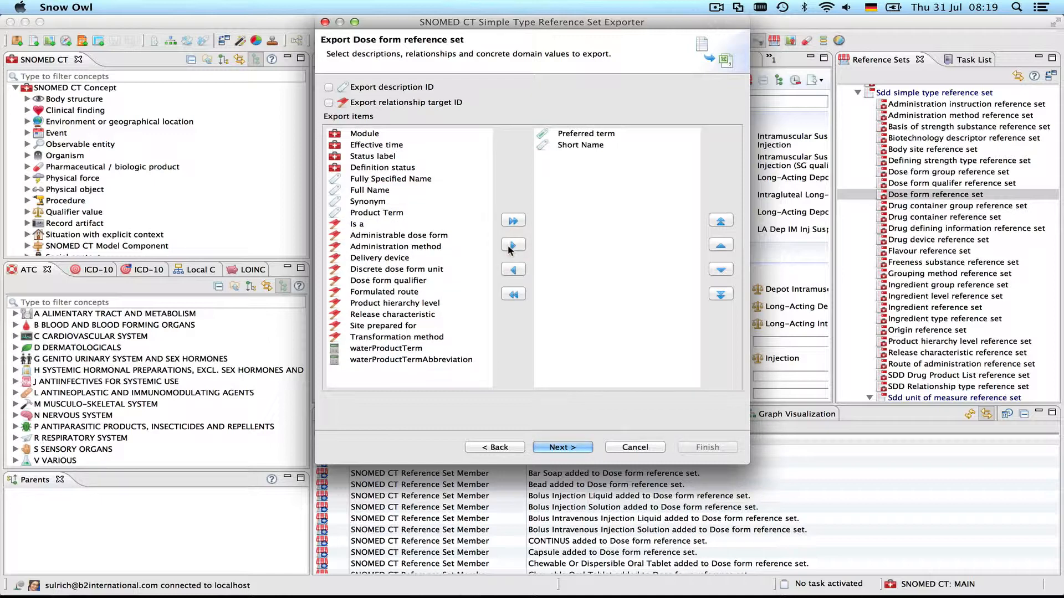
click(476, 249)
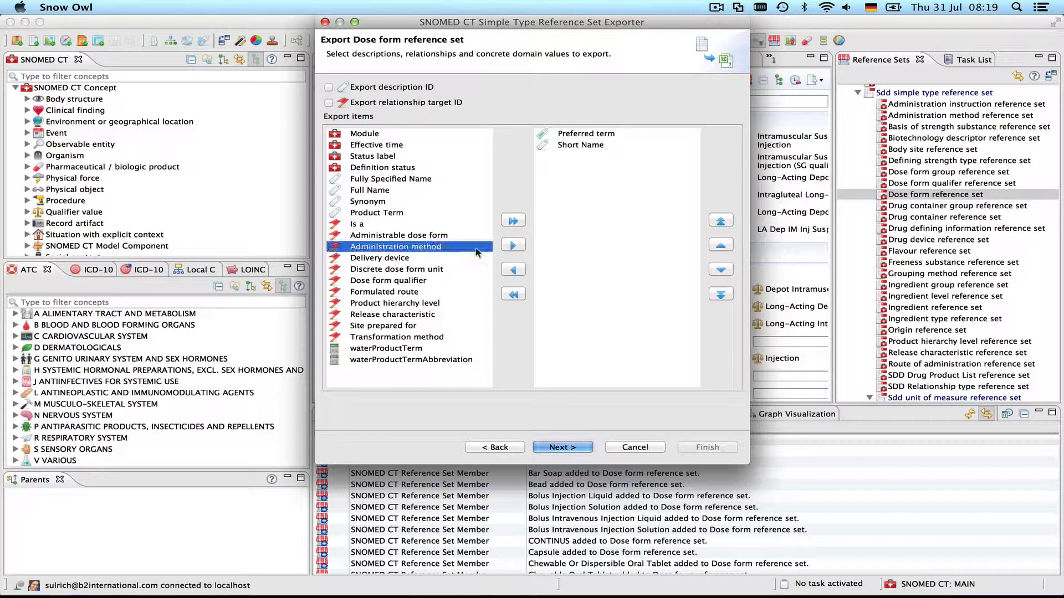
click(512, 246)
click(572, 450)
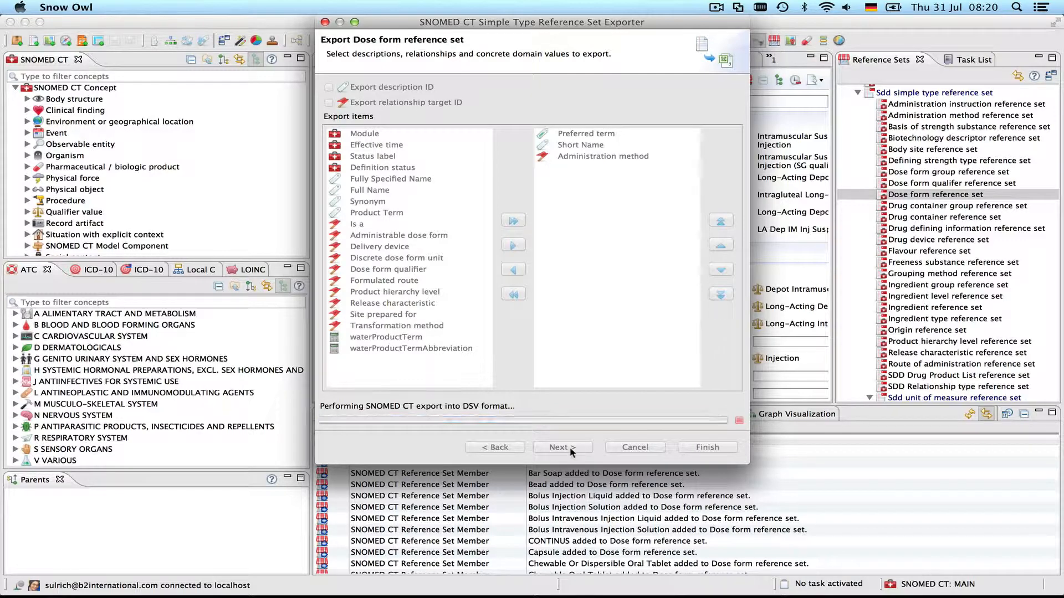
Locate the exported DoseForm.txt on the Desktop and open it in Microsoft Excel
click(572, 86)
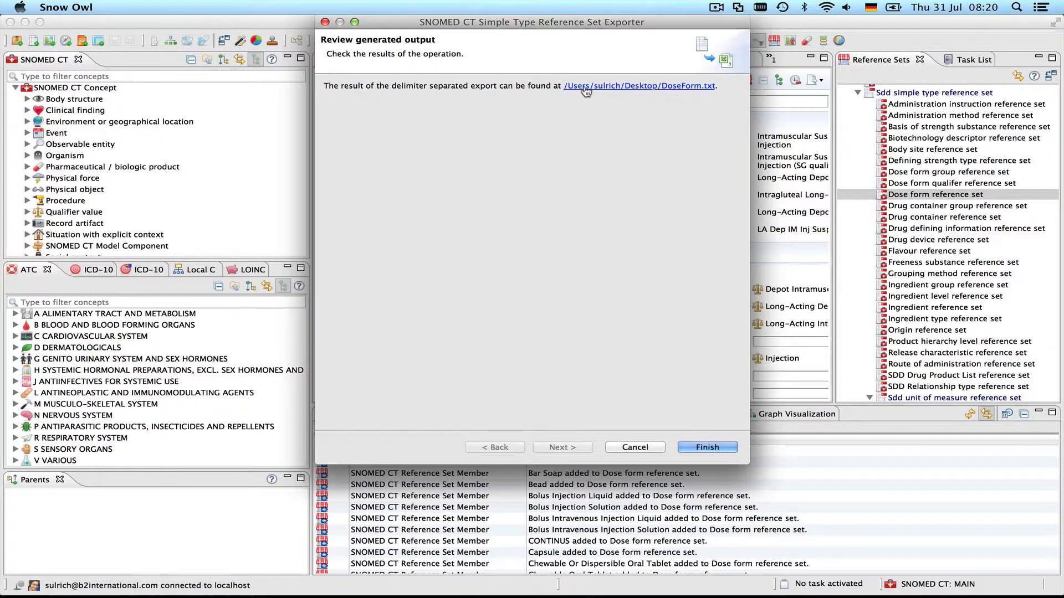
click(252, 224)
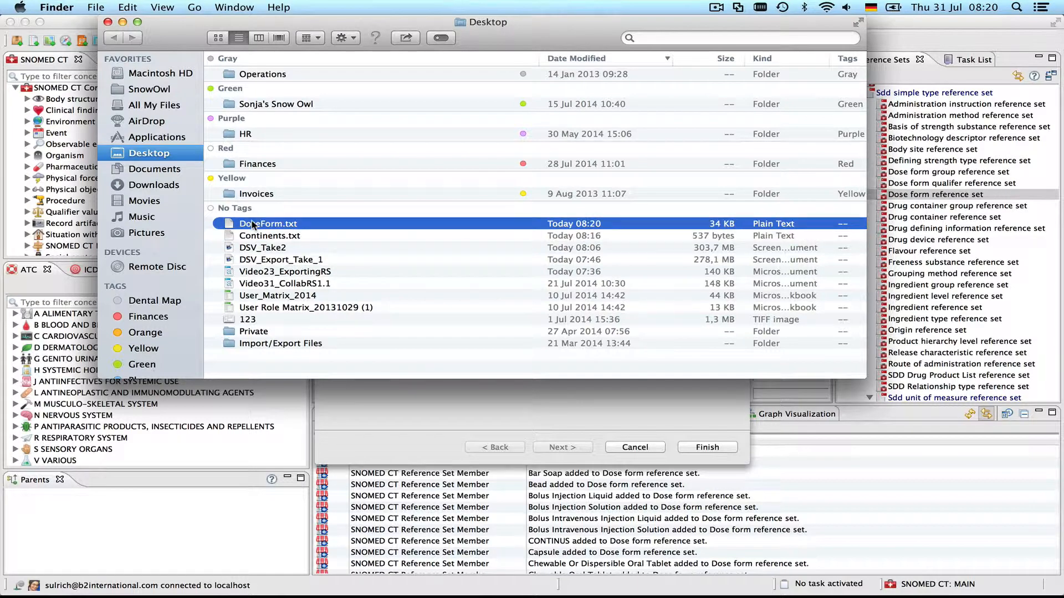
right_click(253, 223)
mouse_move(305, 240)
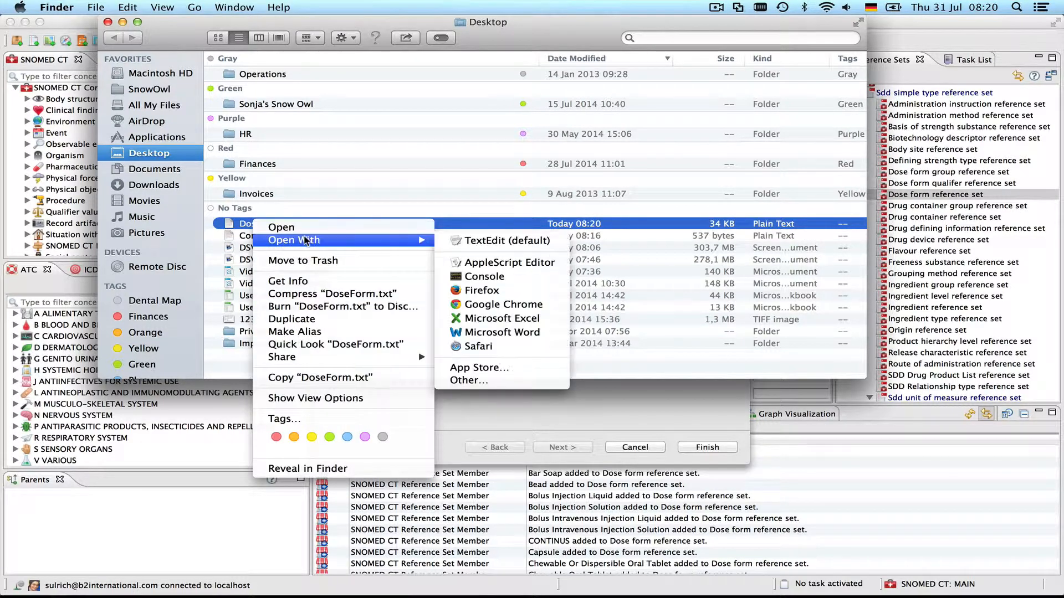
click(522, 319)
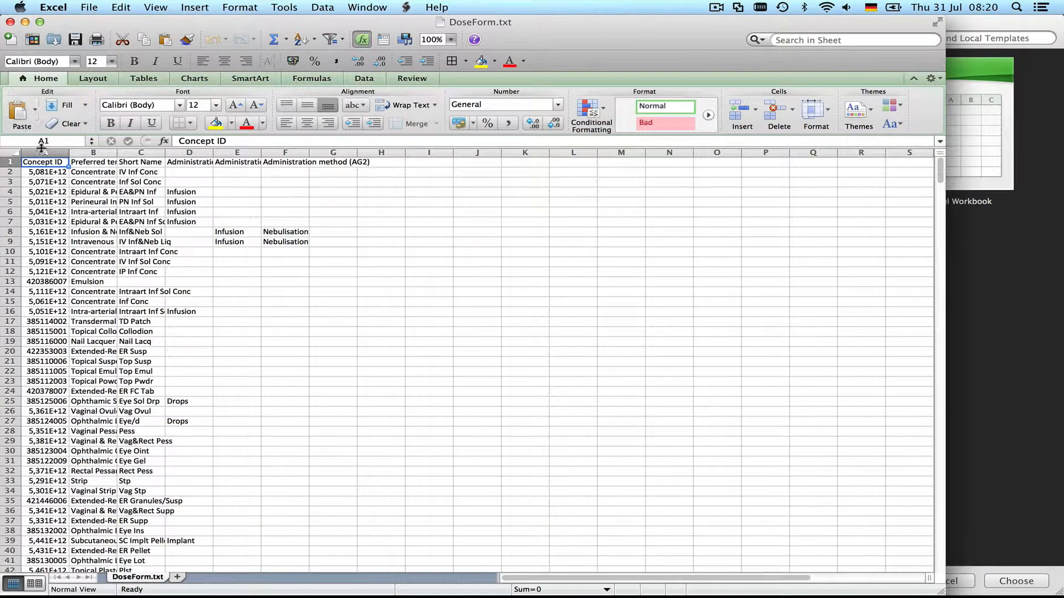
Format the Concept ID column as Number without decimal places
click(48, 154)
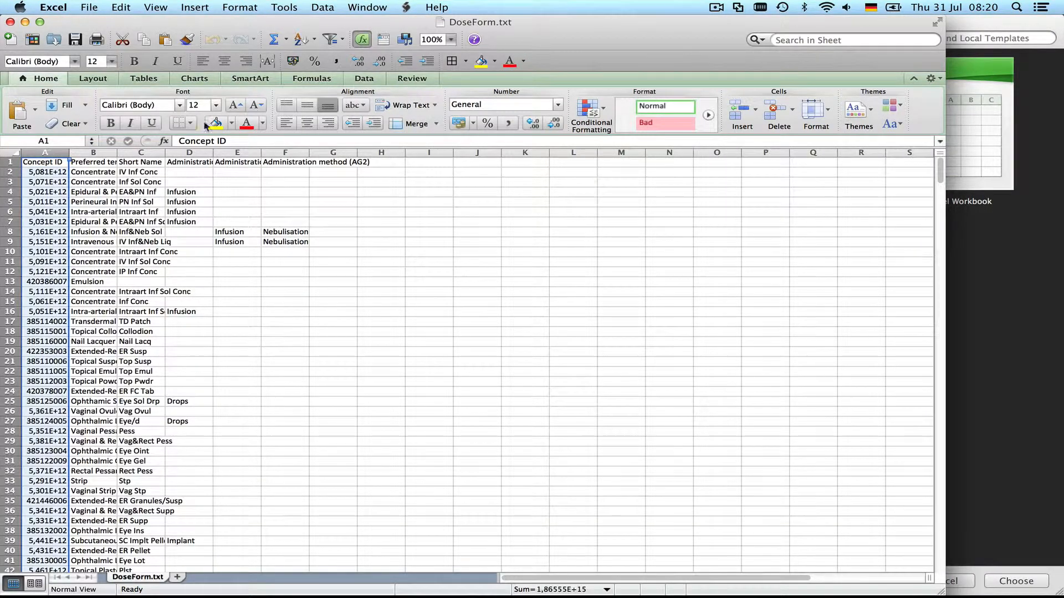
click(558, 104)
click(499, 131)
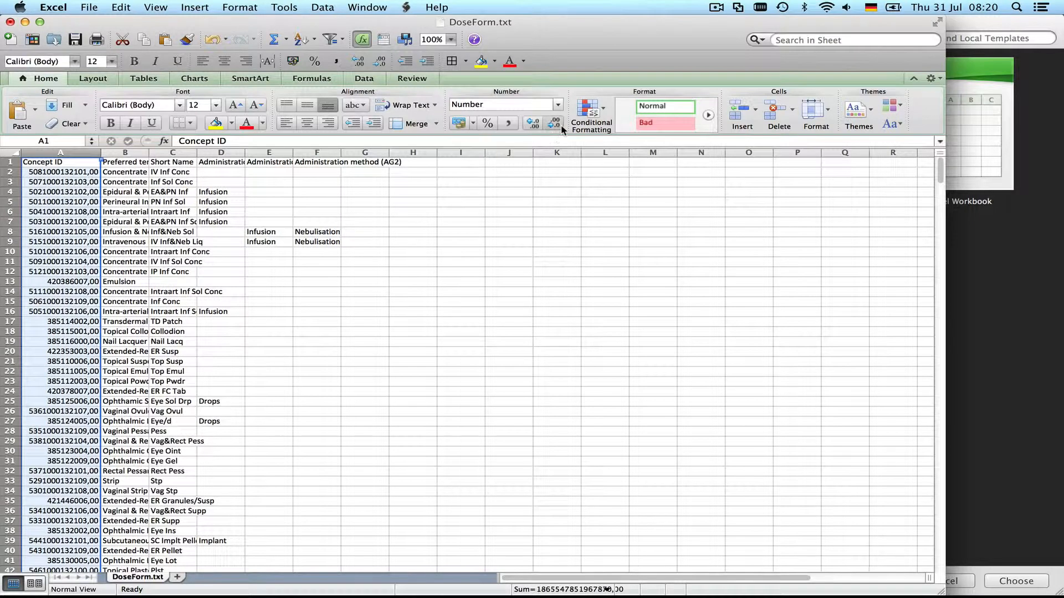
click(560, 124)
click(561, 124)
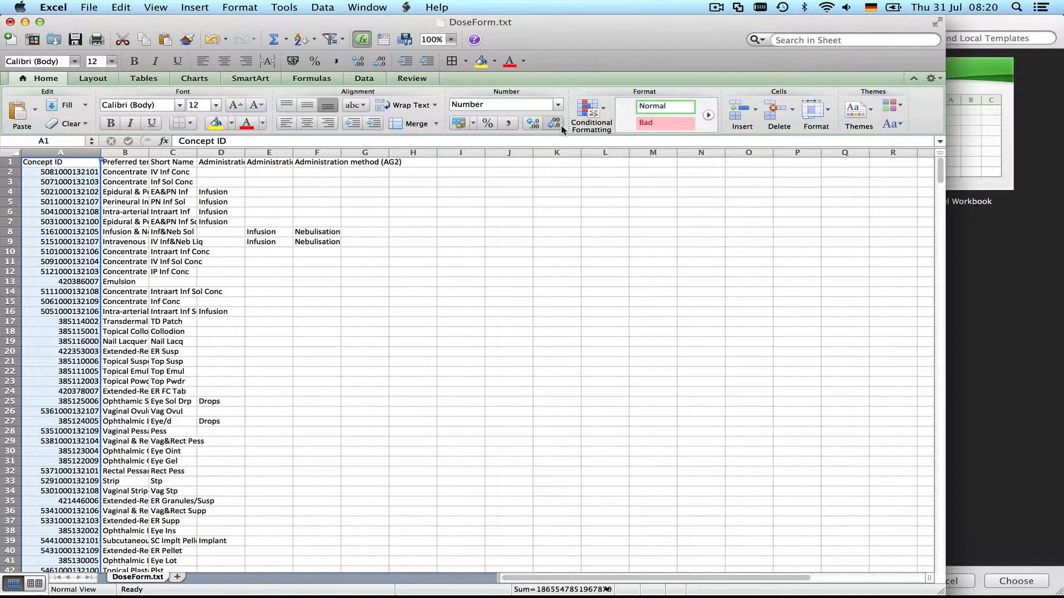
AutoFit the column widths of the entire Dose form data range
click(67, 164)
key(super+shift+End)
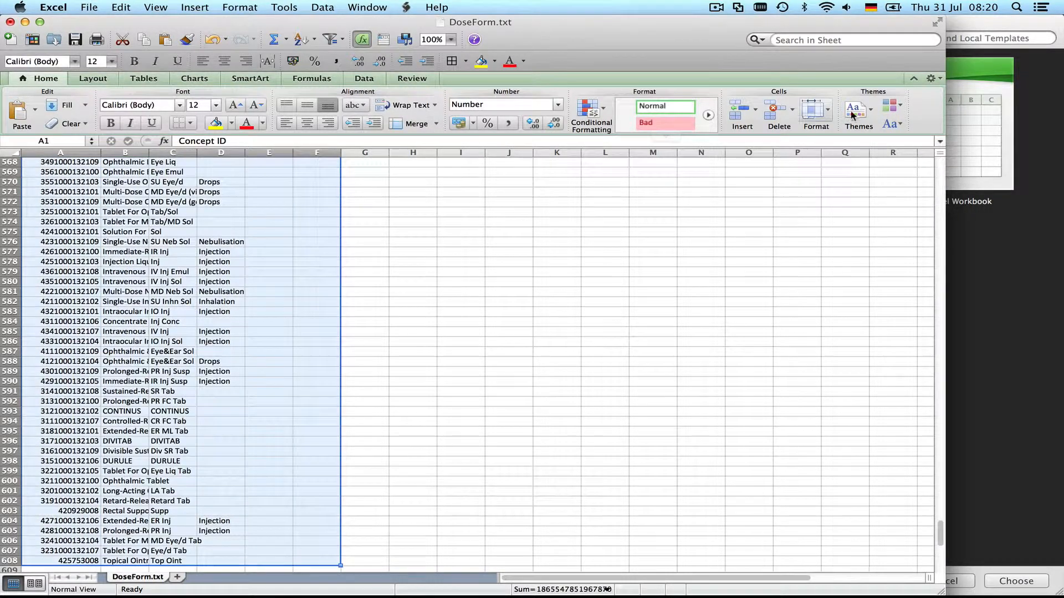
click(828, 111)
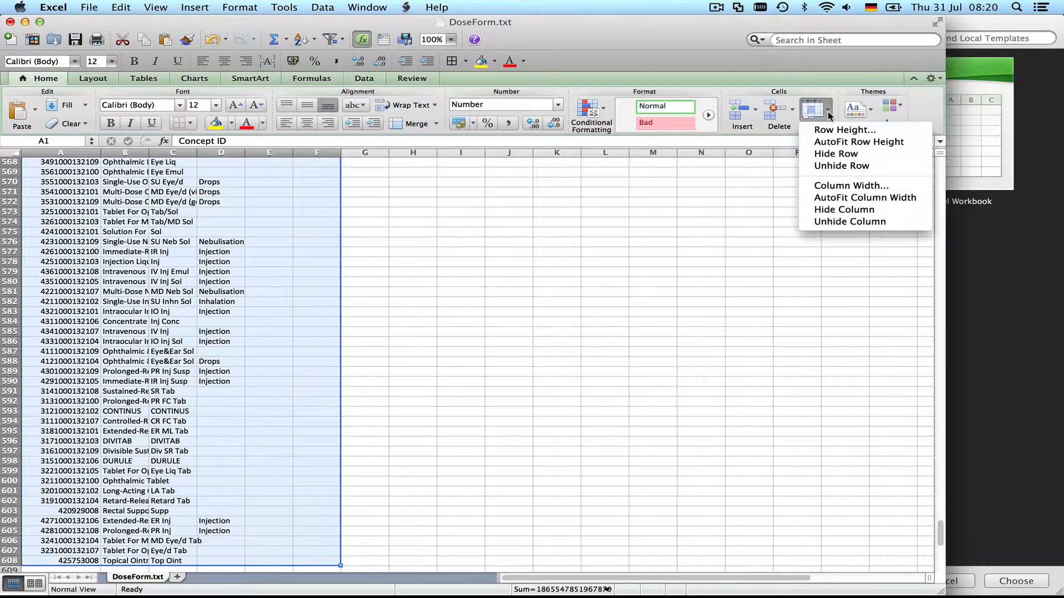
click(865, 199)
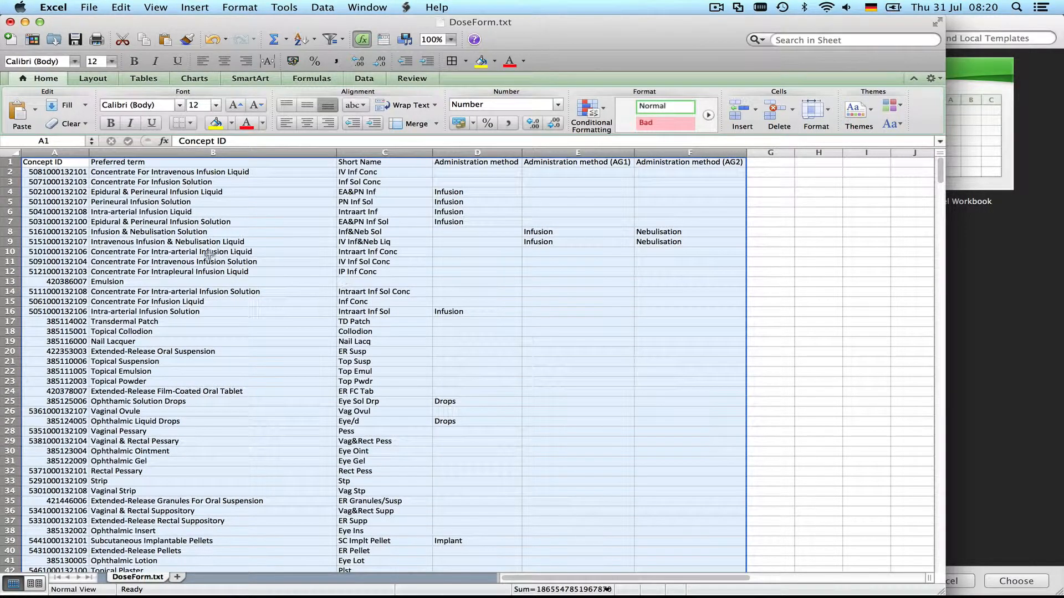
Examine the concept IDs, preferred terms and short names, including the Short Name and Administration method cells of the Emulsion row
click(208, 254)
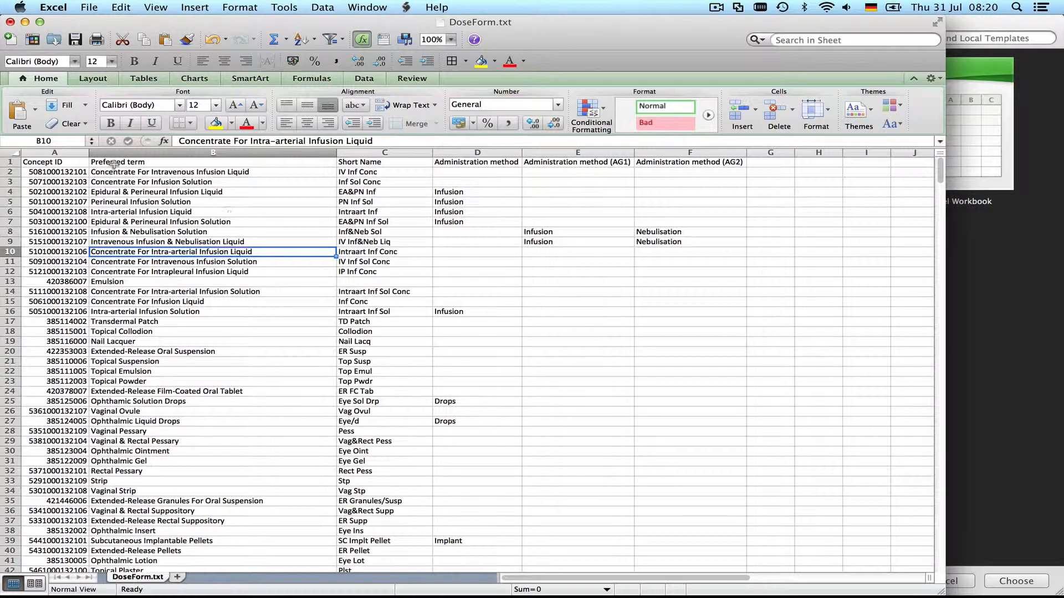
click(51, 173)
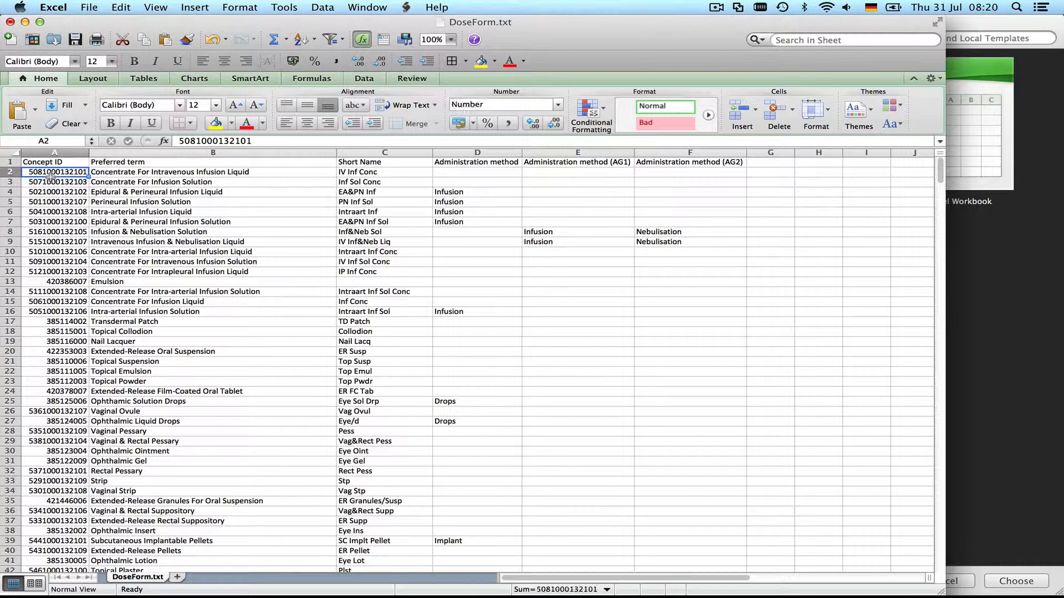
click(148, 194)
click(386, 216)
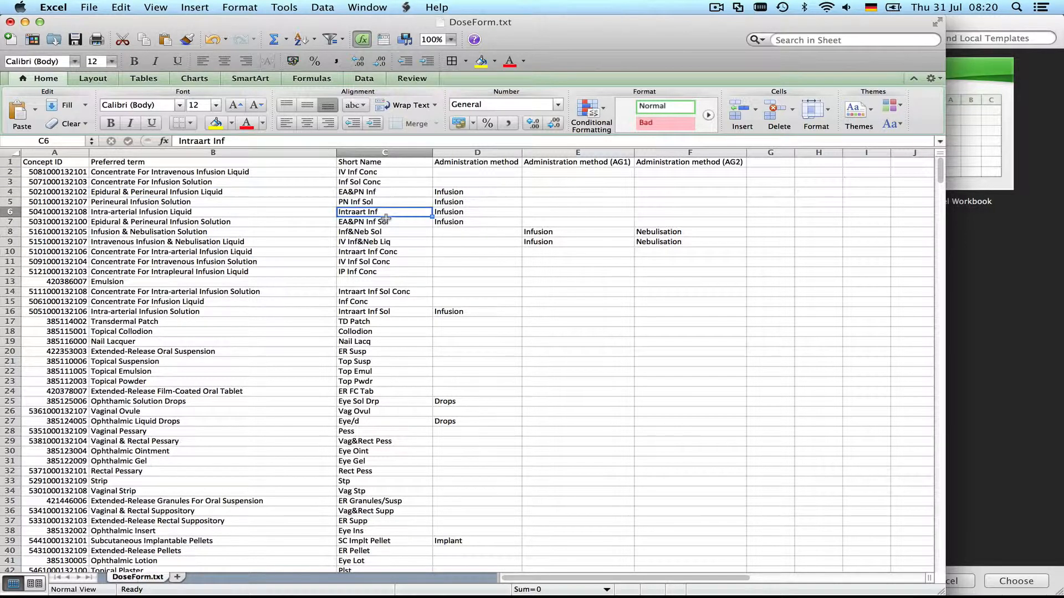
click(356, 282)
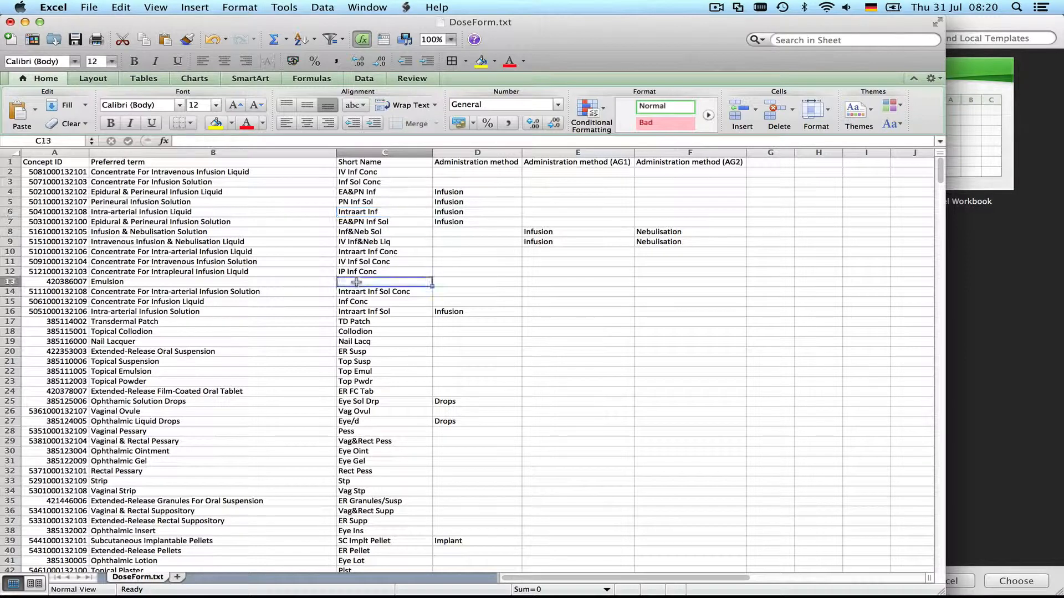
click(203, 282)
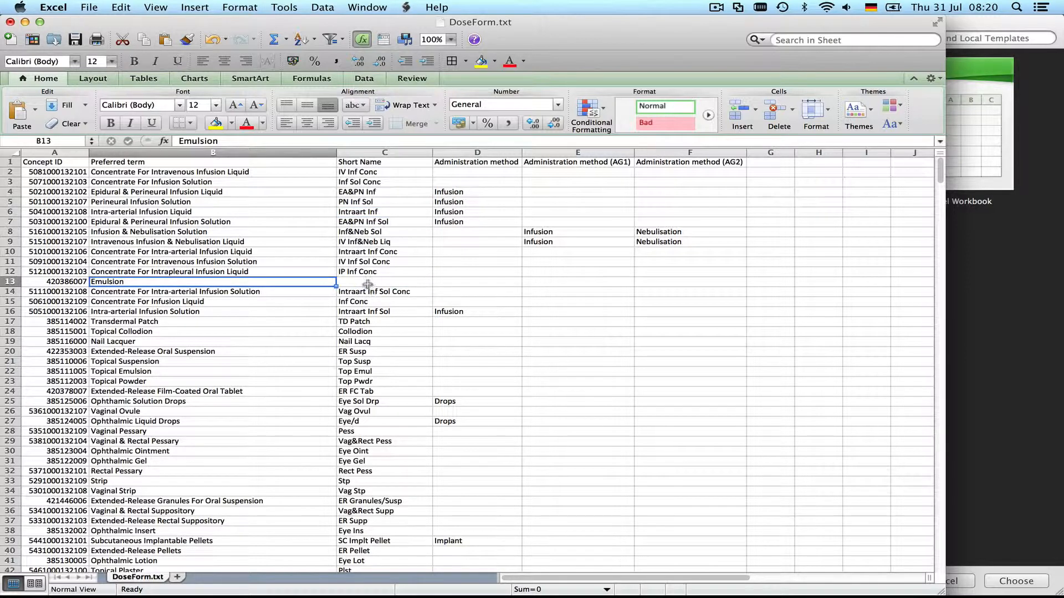
click(368, 284)
click(479, 283)
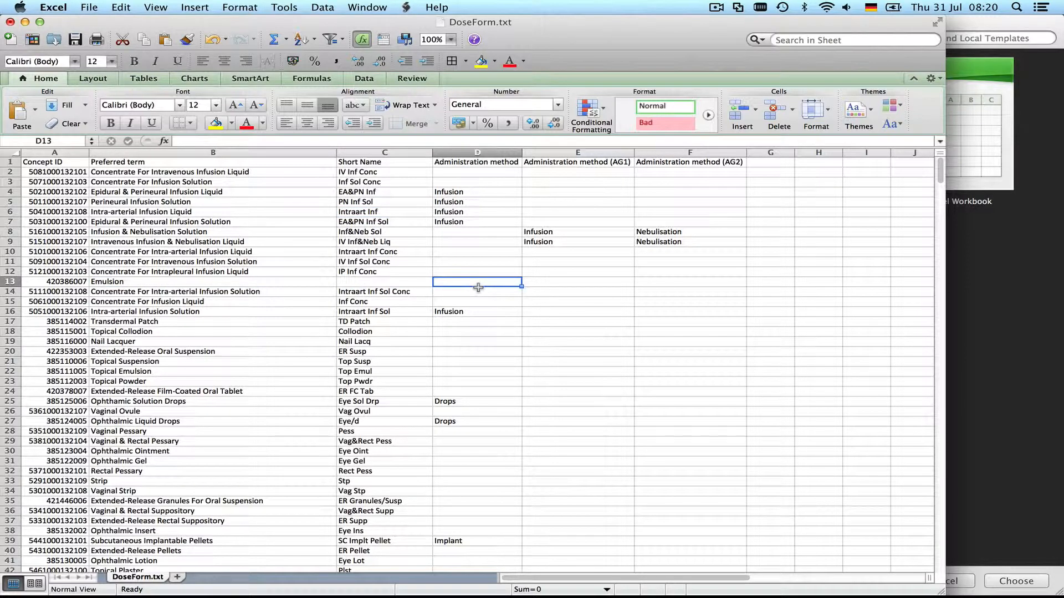
click(369, 291)
click(355, 283)
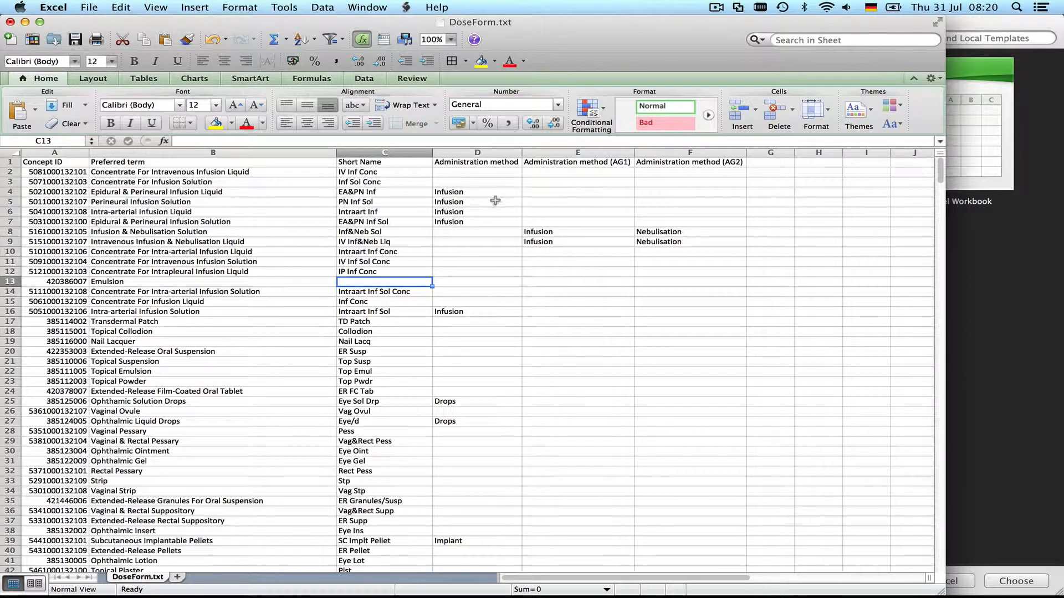
Compare the Administration method (AG1) and (AG2) columns and look through the remaining Dose form rows
click(594, 177)
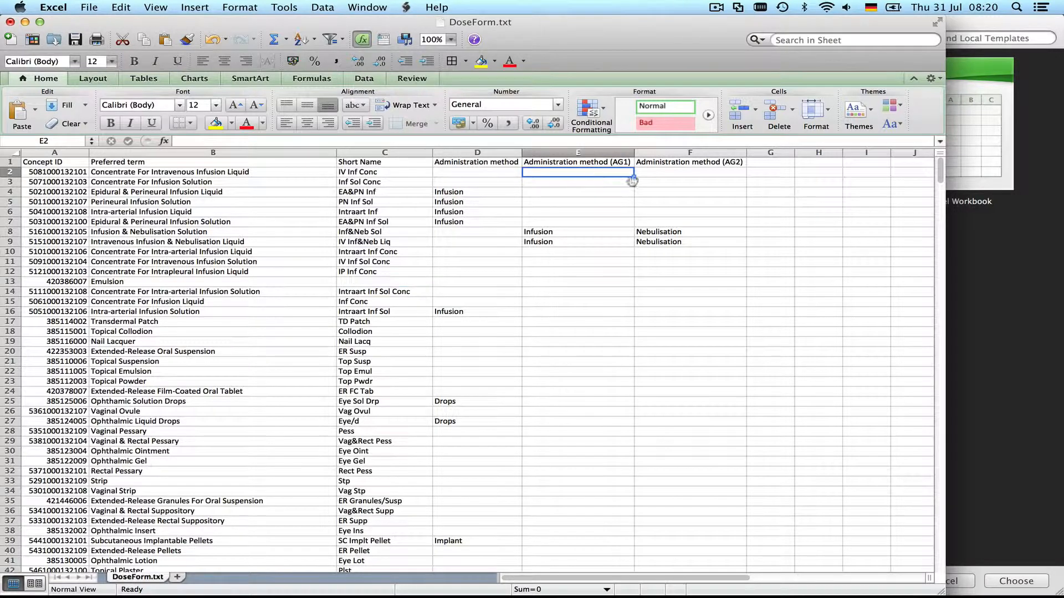
click(711, 185)
click(625, 212)
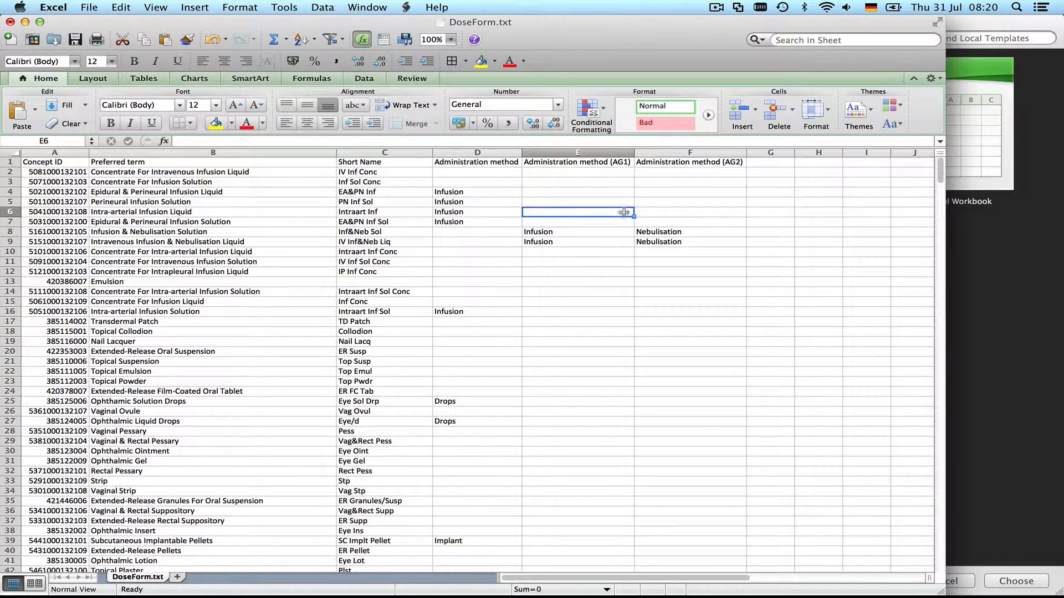
click(694, 231)
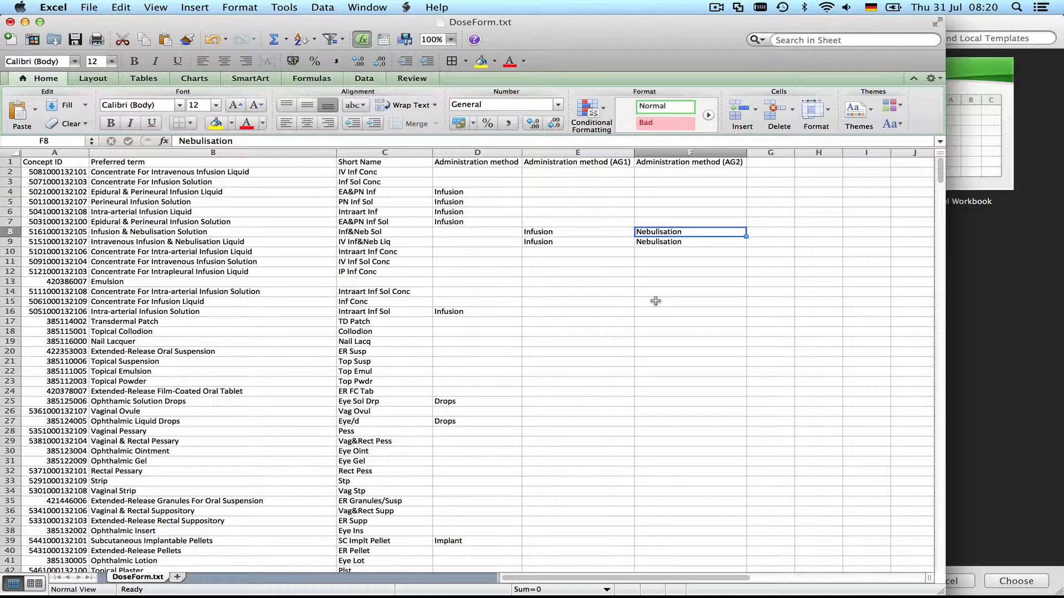
click(563, 216)
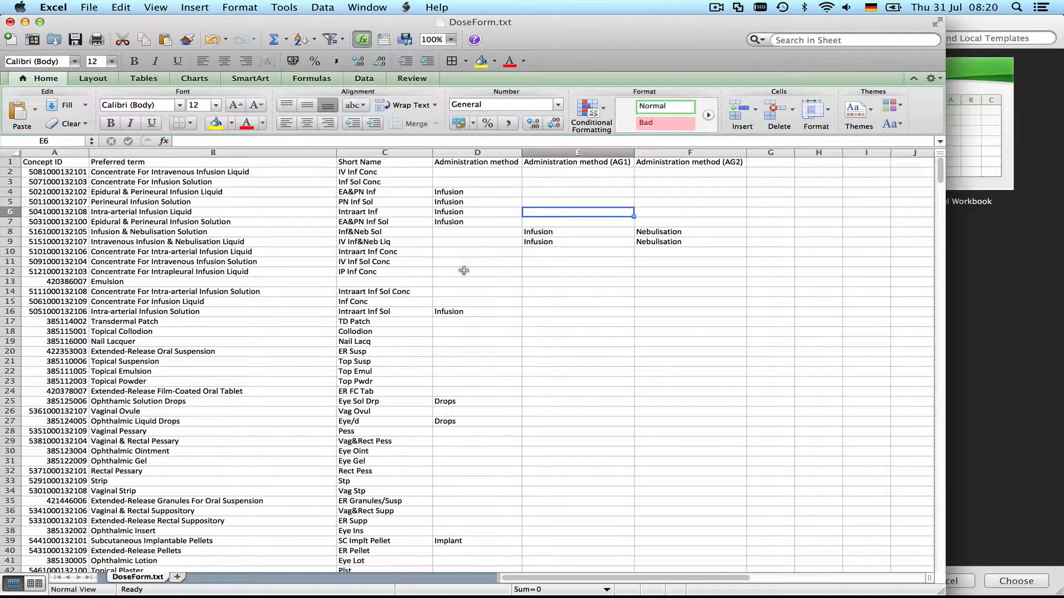
scroll(458, 268, down, 8)
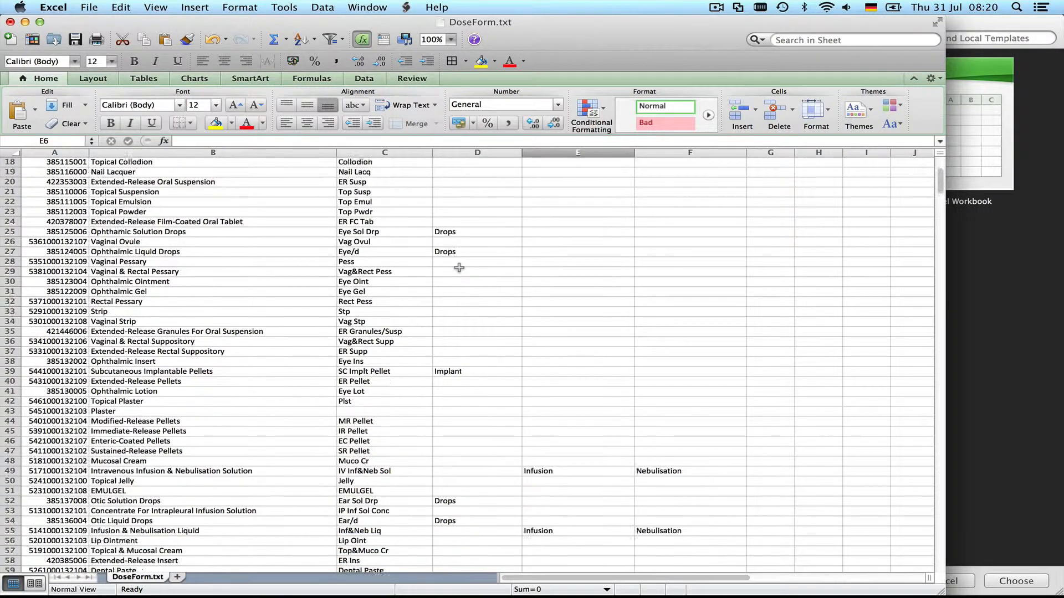
scroll(459, 268, down, 15)
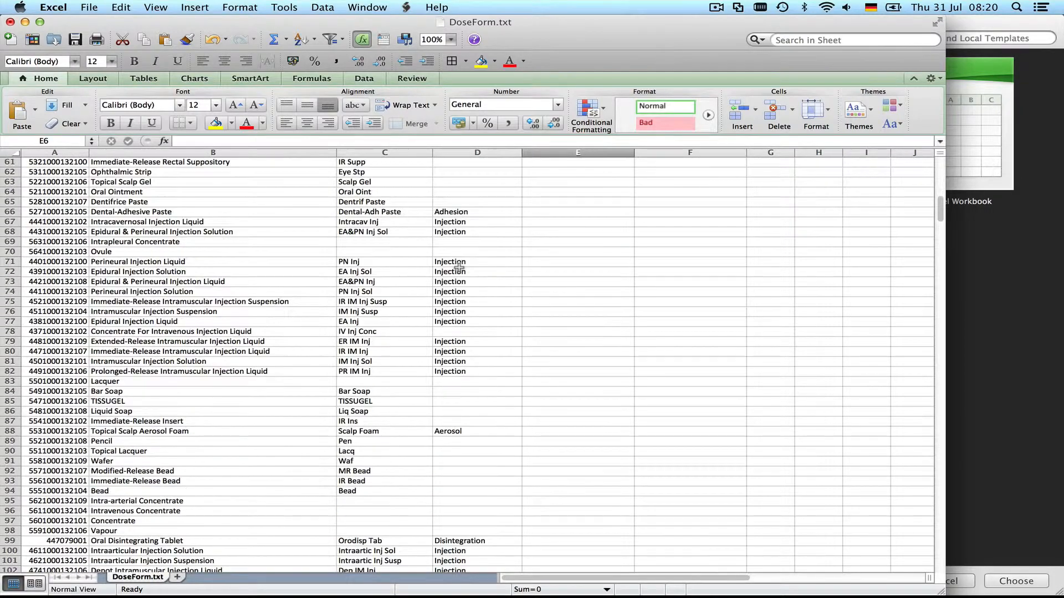
scroll(459, 267, down, 5)
scroll(459, 268, up, 20)
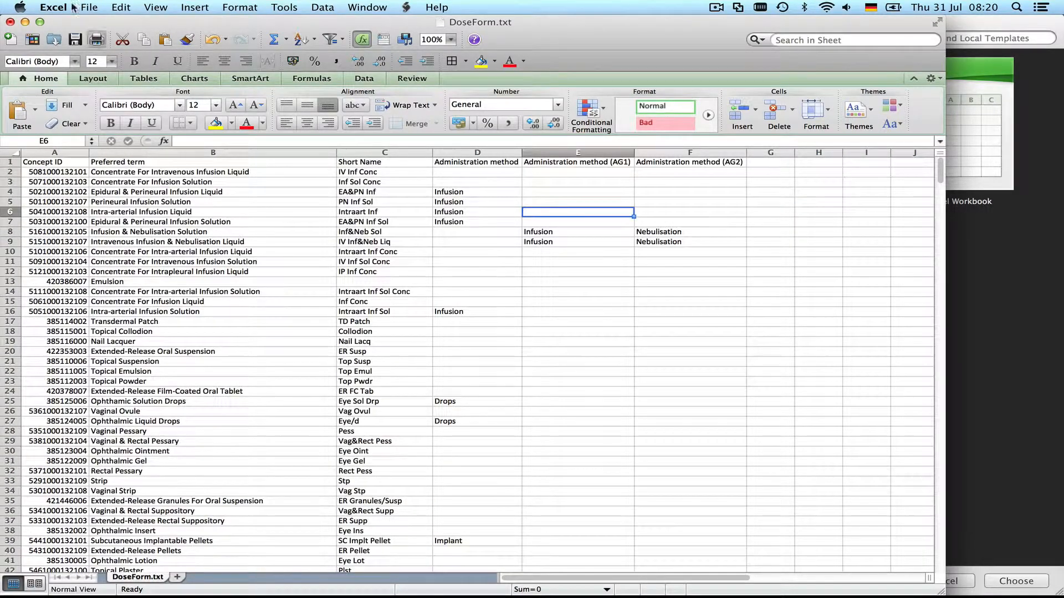
Close DoseForm.txt without saving the changes and switch back to Snow Owl
click(10, 22)
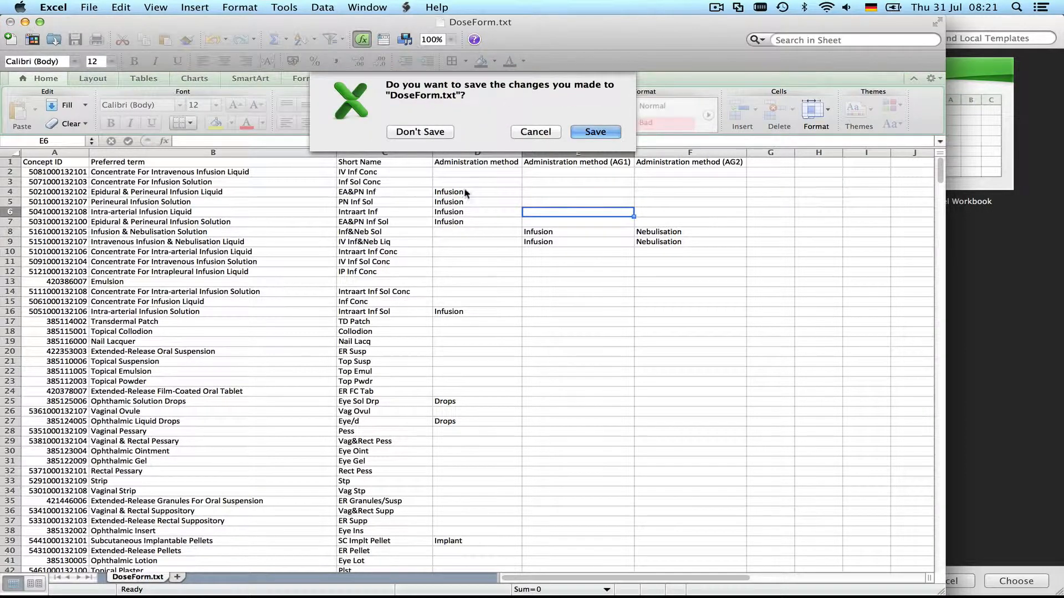
click(424, 134)
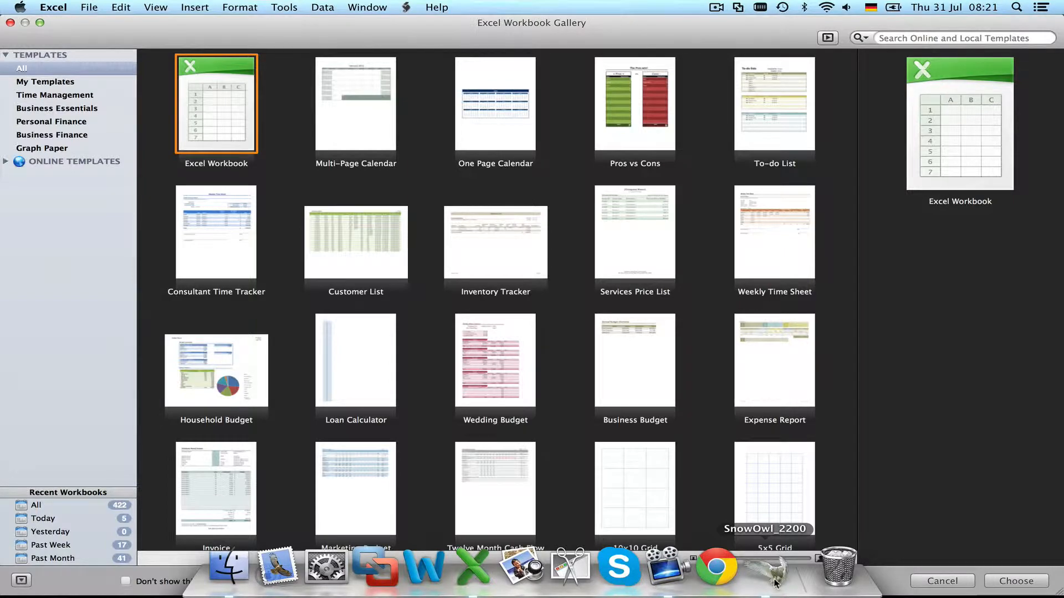
click(783, 589)
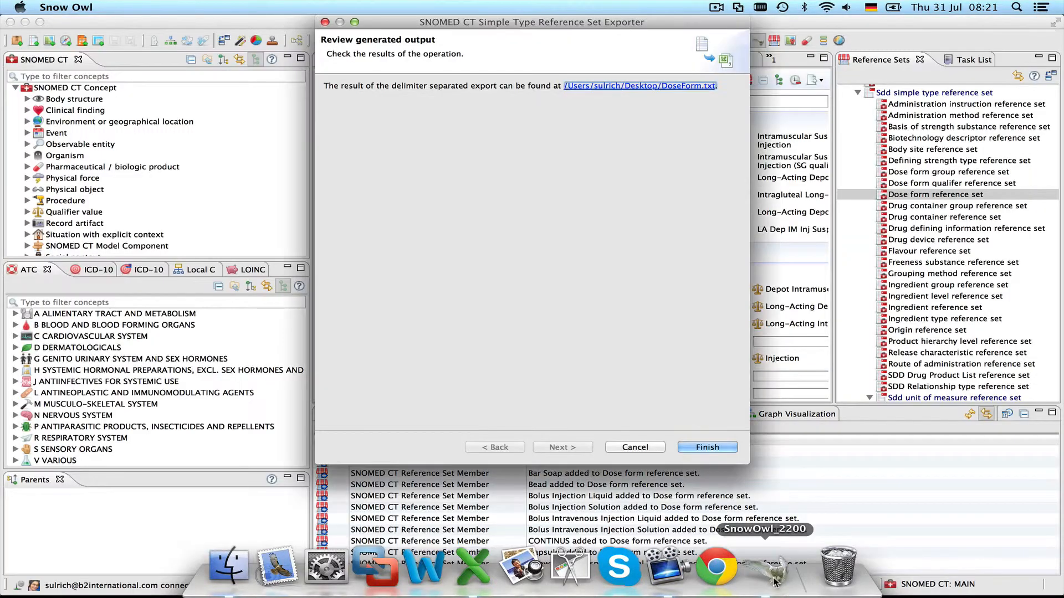
Dismiss the reference set exporter and show the Continents reference set
click(644, 450)
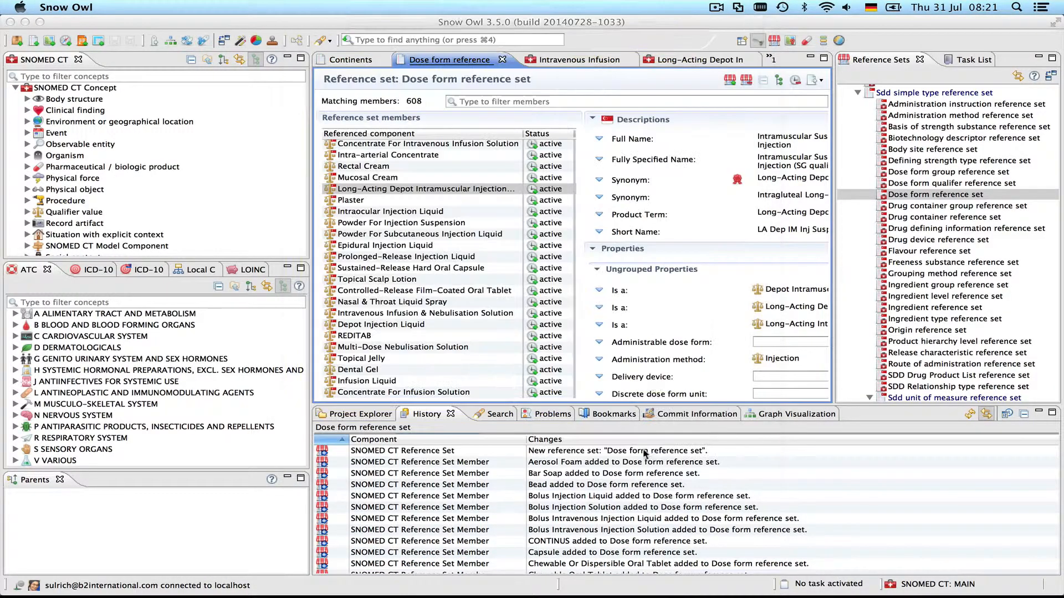
click(337, 61)
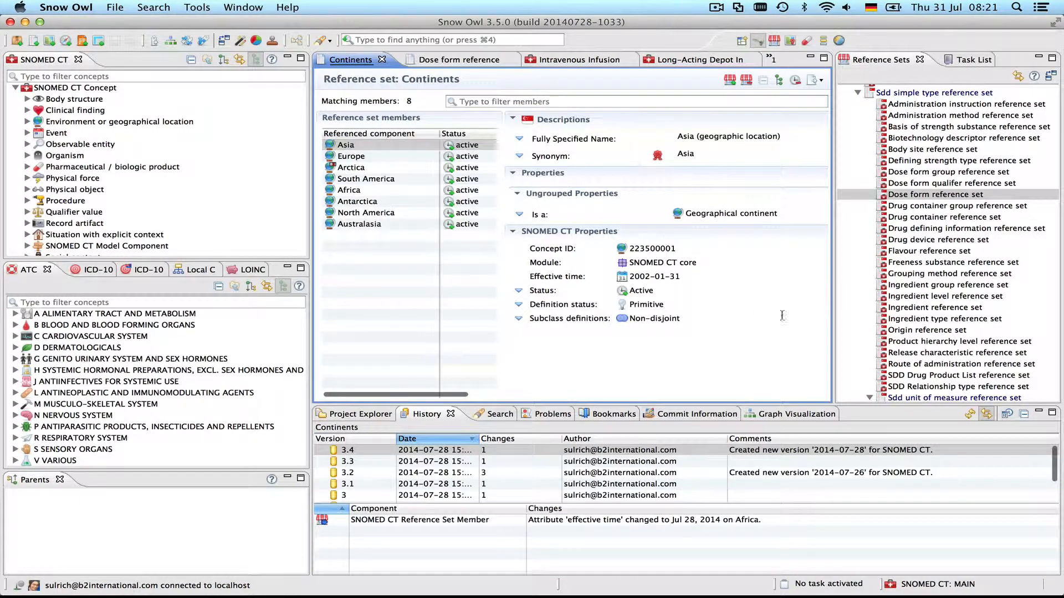